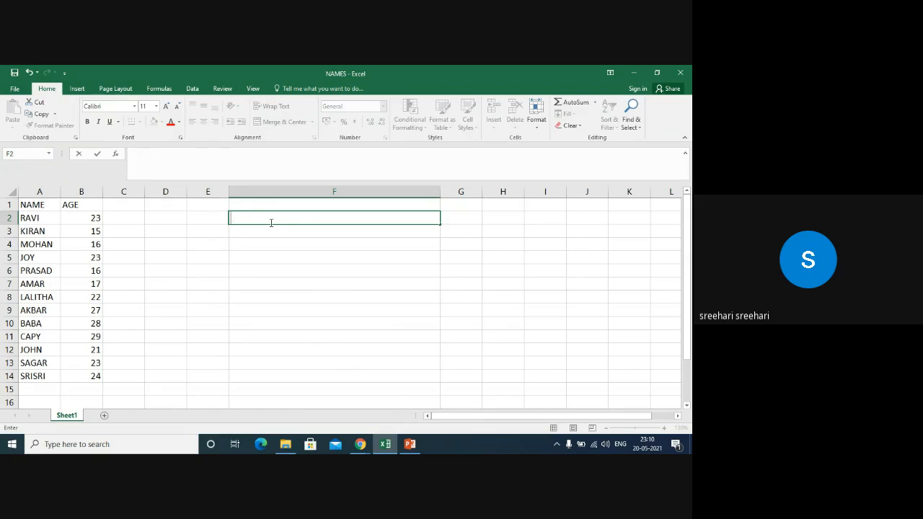
Step: Enter the question "how many are less than 20 years" in F2 and widen column G beside it
{"action": "type", "text": "y are less than 20 years"}
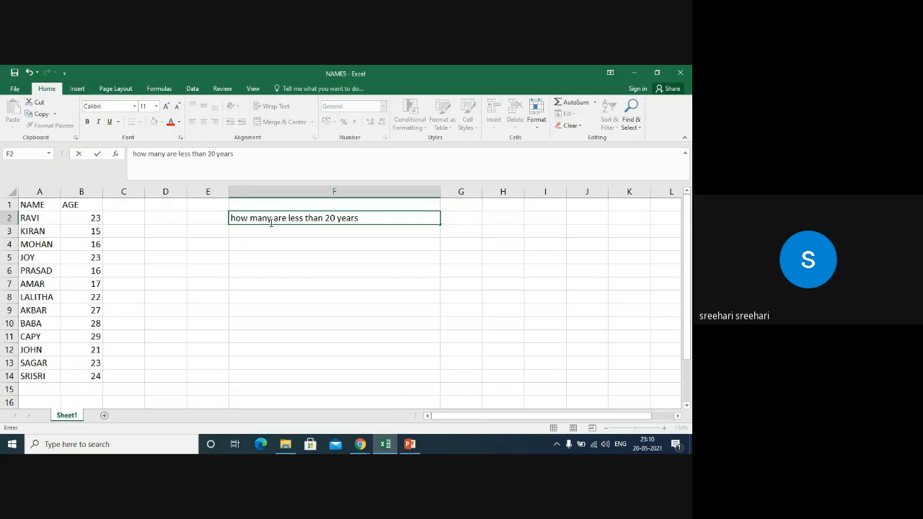
{"action": "key", "text": "Return"}
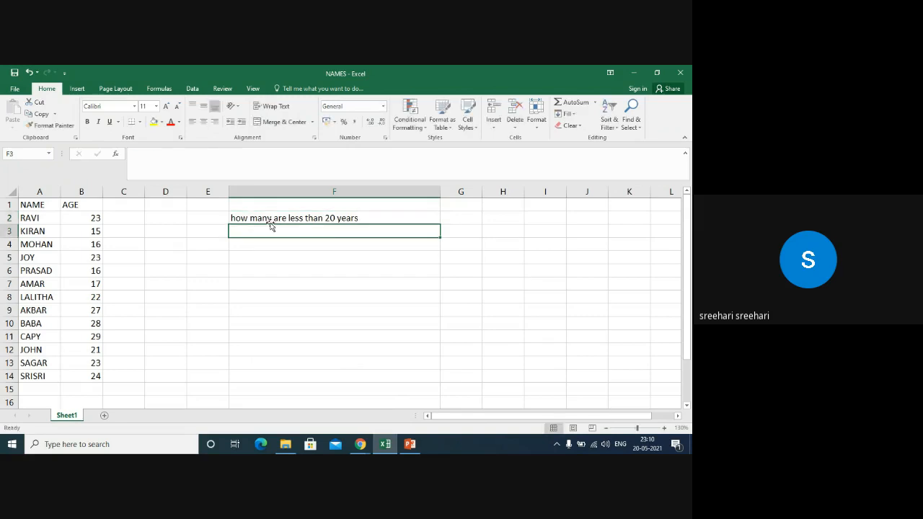
{"action": "left_click", "coordinate": [270, 222]}
{"action": "key", "text": "Right"}
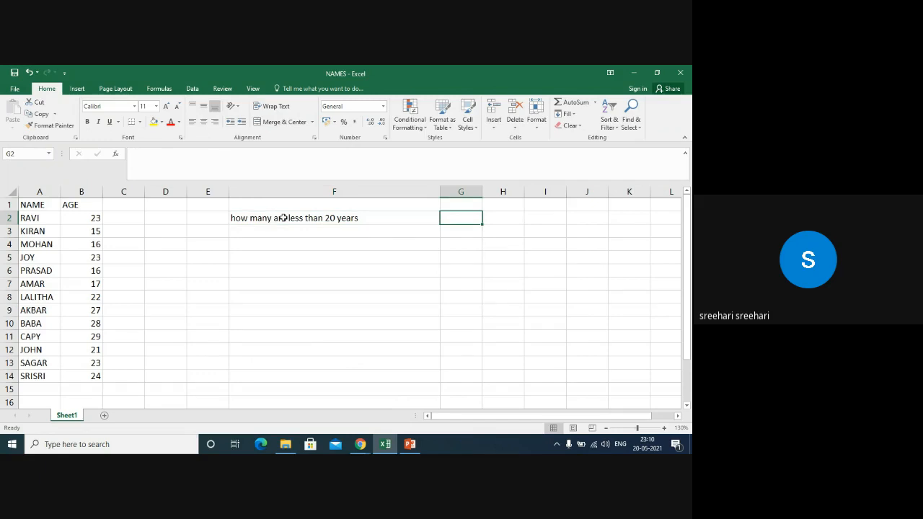
{"action": "left_click_drag", "start_coordinate": [483, 191], "coordinate": [515, 193]}
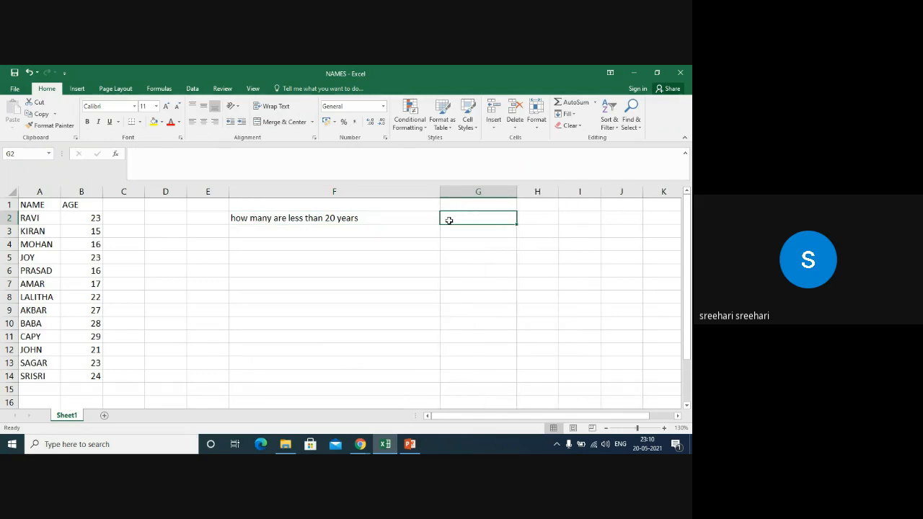
Step: Count the ages below 20 in G2 with the formula =COUNTIF(b2:b14,"<20")
{"action": "type", "text": "=coun"}
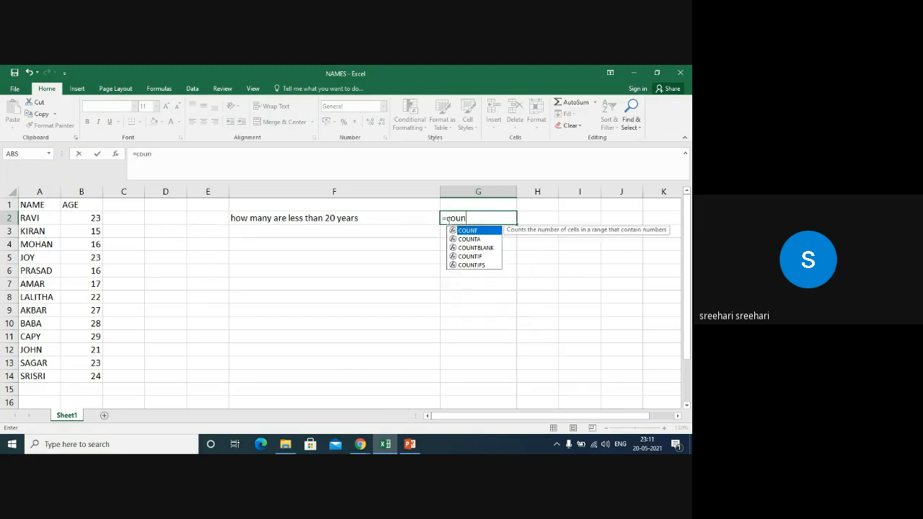
{"action": "type", "text": "ti"}
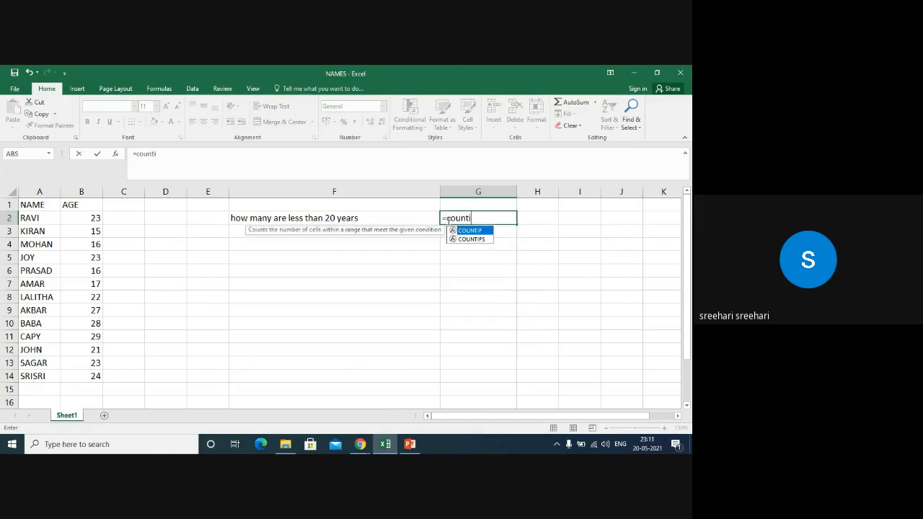
{"action": "key", "text": "Tab"}
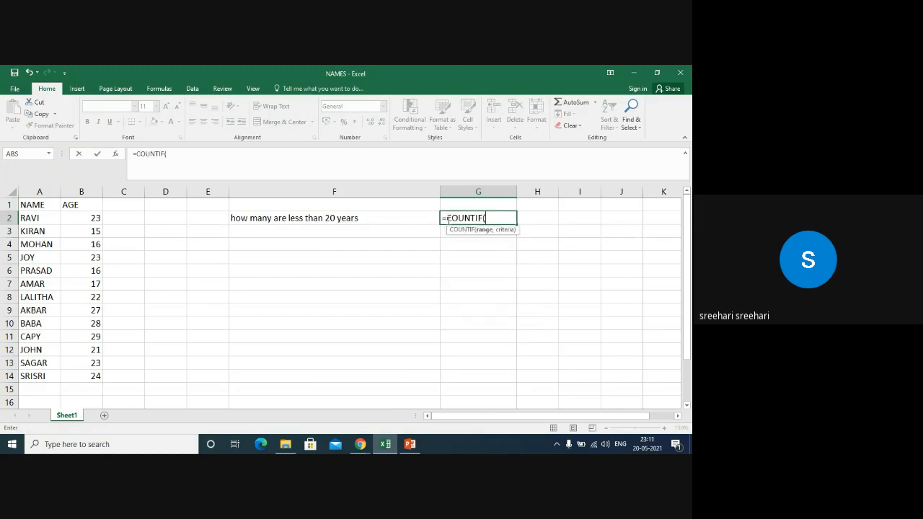
{"action": "type", "text": "b"}
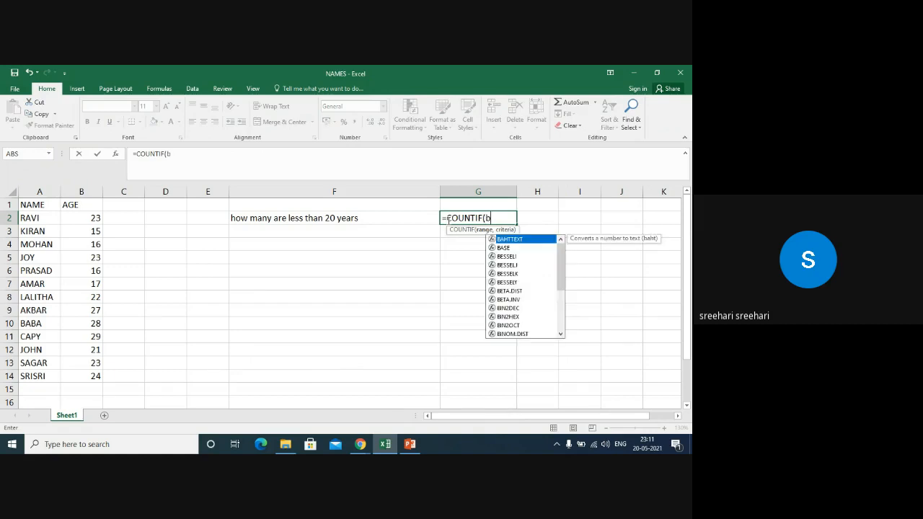
{"action": "type", "text": "2:b14,"}
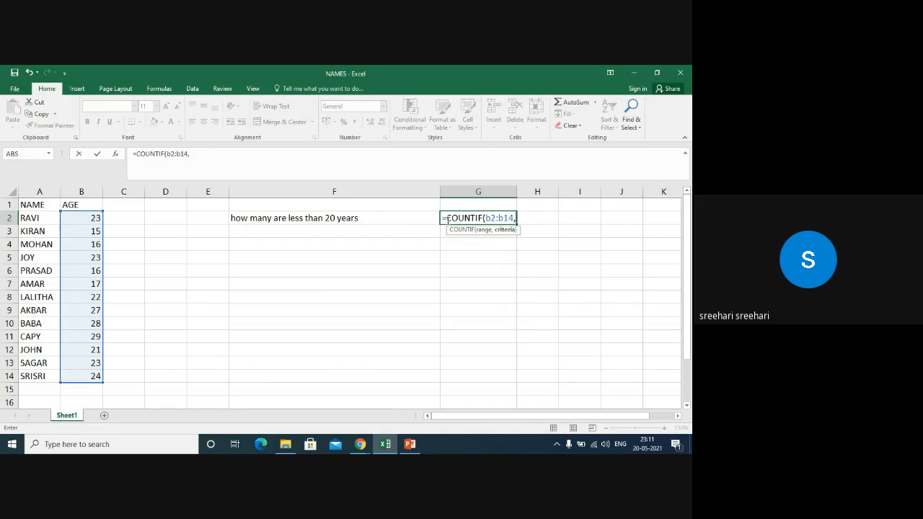
{"action": "type", "text": "\"<20\")"}
{"action": "key", "text": "Return"}
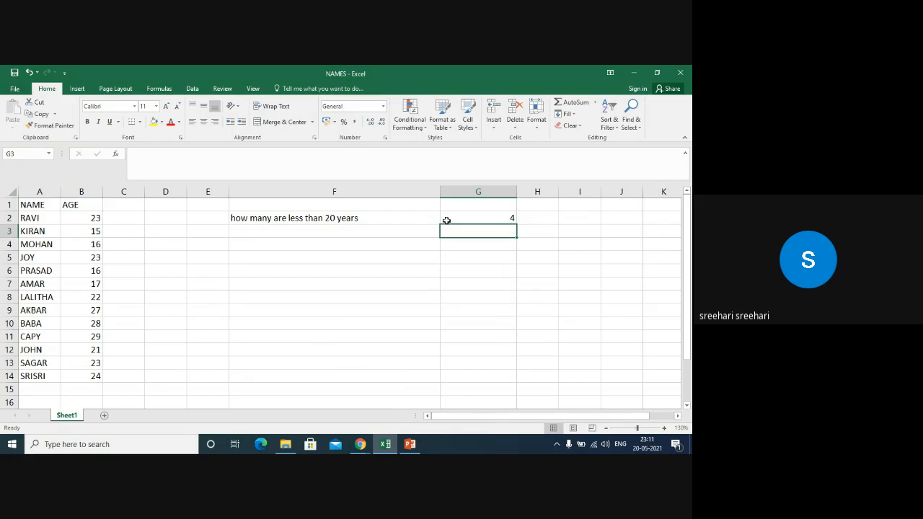
Step: Enter the question "how many are greater than 25 years" in F4
{"action": "key", "text": "Down"}
{"action": "key", "text": "Left"}
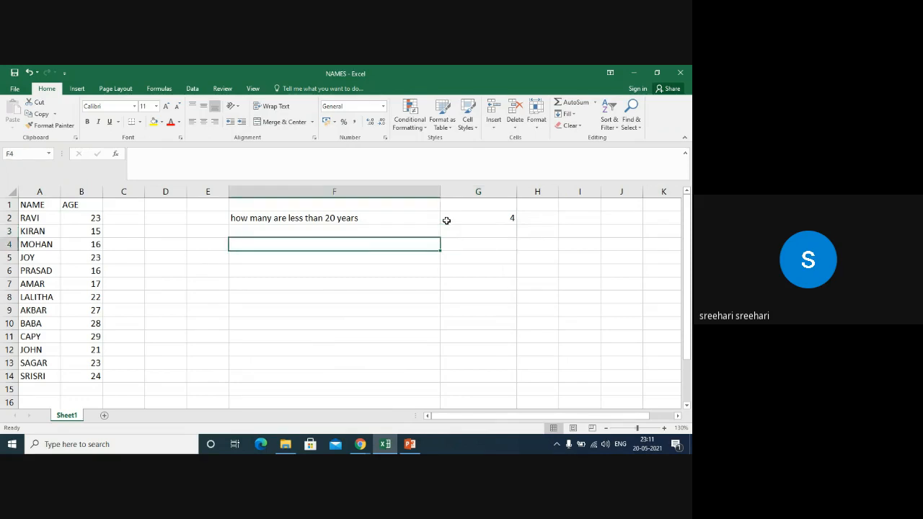
{"action": "type", "text": "how "}
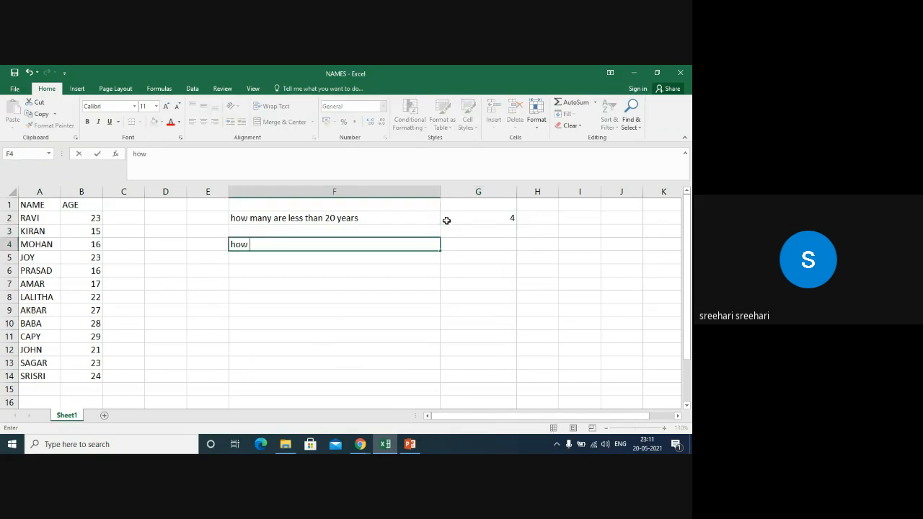
{"action": "type", "text": "many are "}
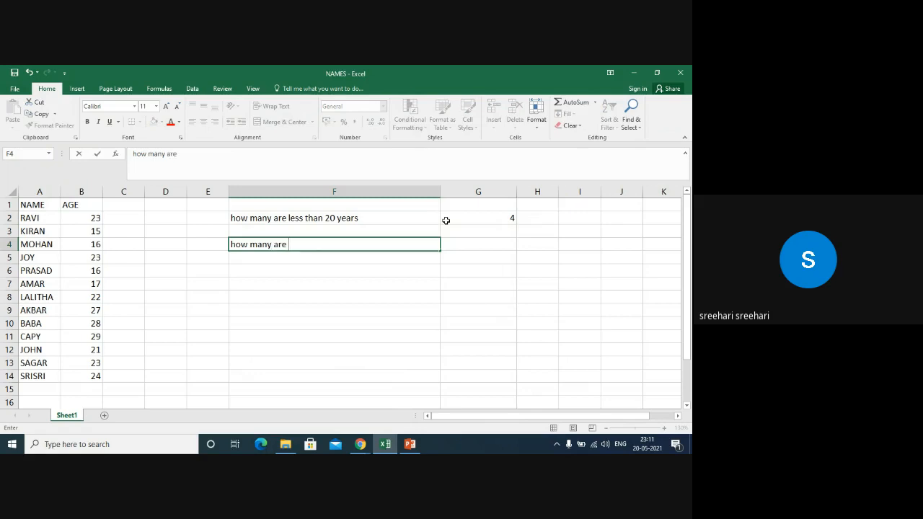
{"action": "type", "text": "greater t"}
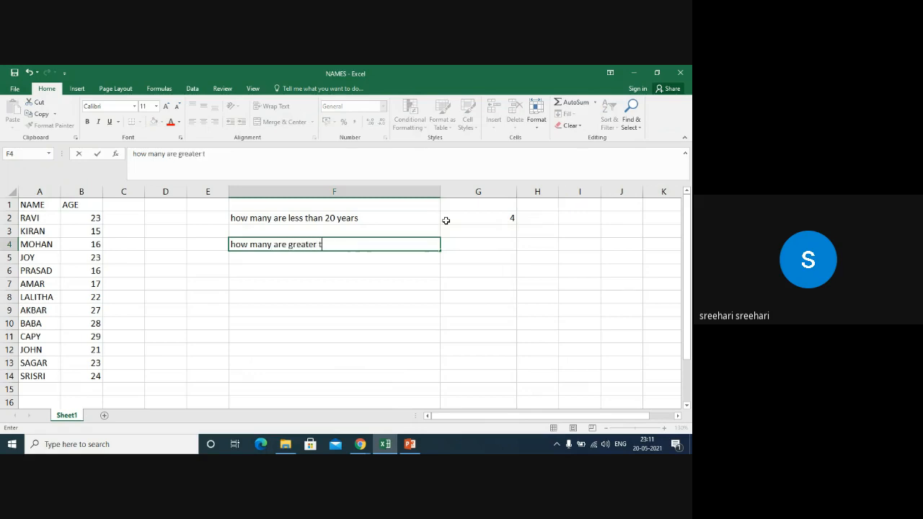
{"action": "type", "text": "han 25 years"}
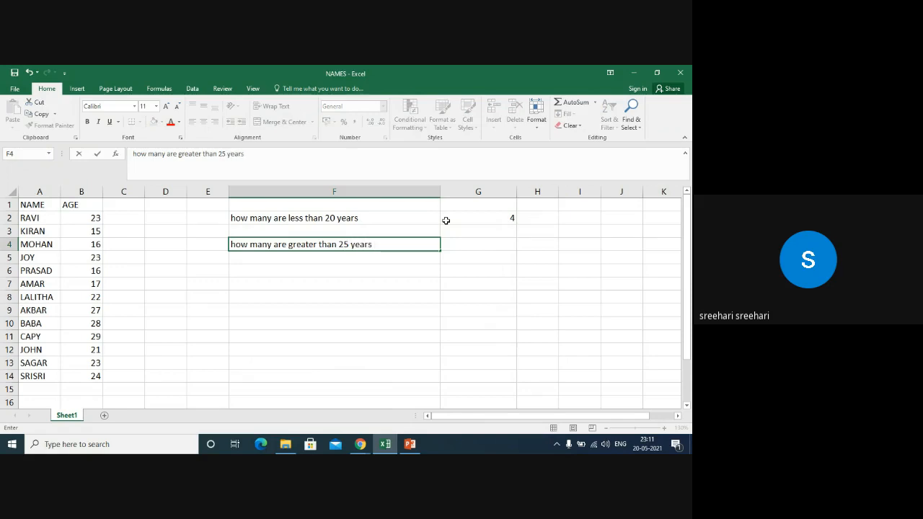
{"action": "key", "text": "Tab"}
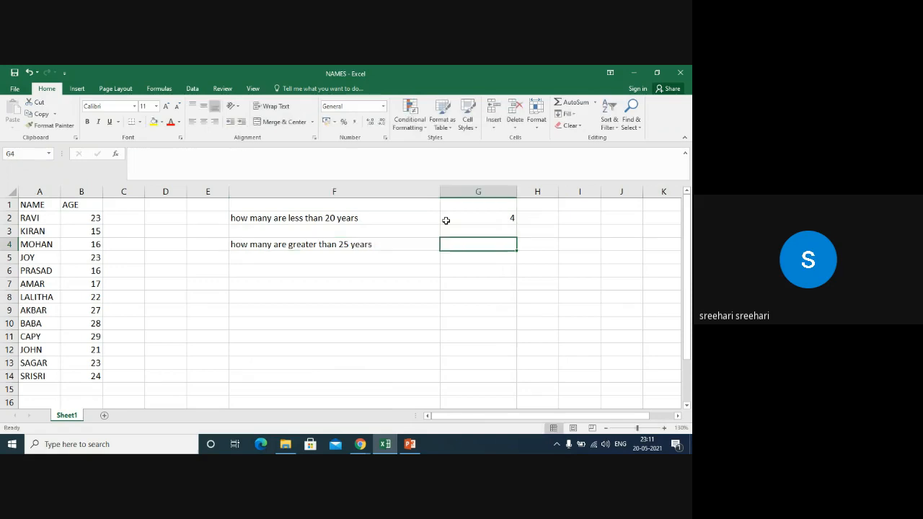
Step: Count the ages above 25 in G4 with the formula =COUNTIF(b2:b14,">25")
{"action": "type", "text": "=countif"}
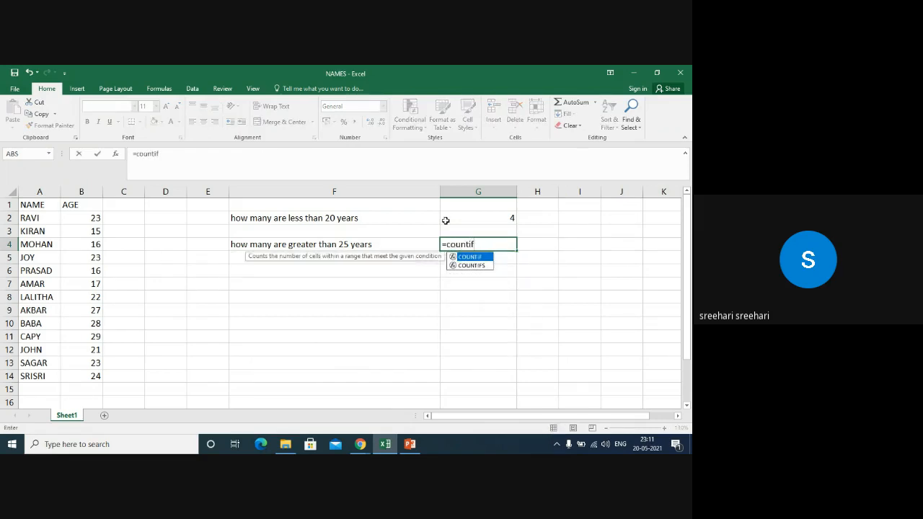
{"action": "key", "text": "Tab"}
{"action": "type", "text": "b2:b"}
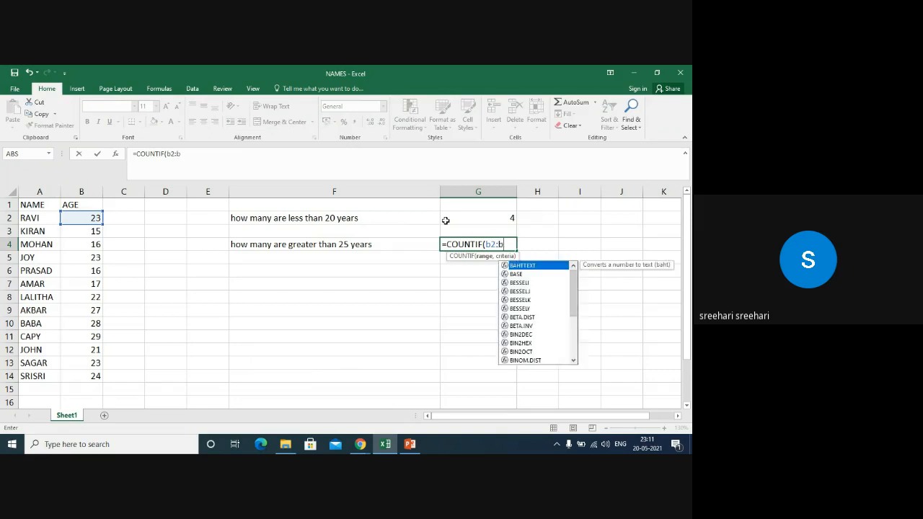
{"action": "type", "text": "14,\">25\""}
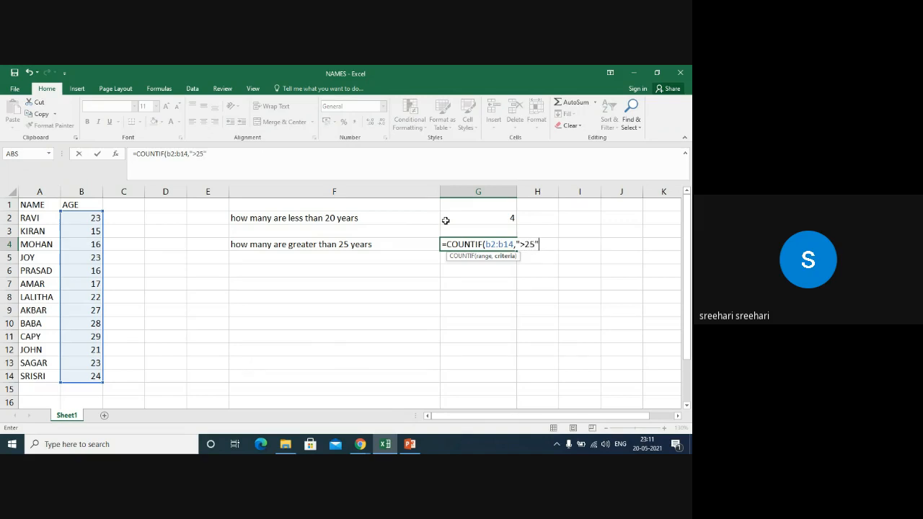
{"action": "type", "text": ")"}
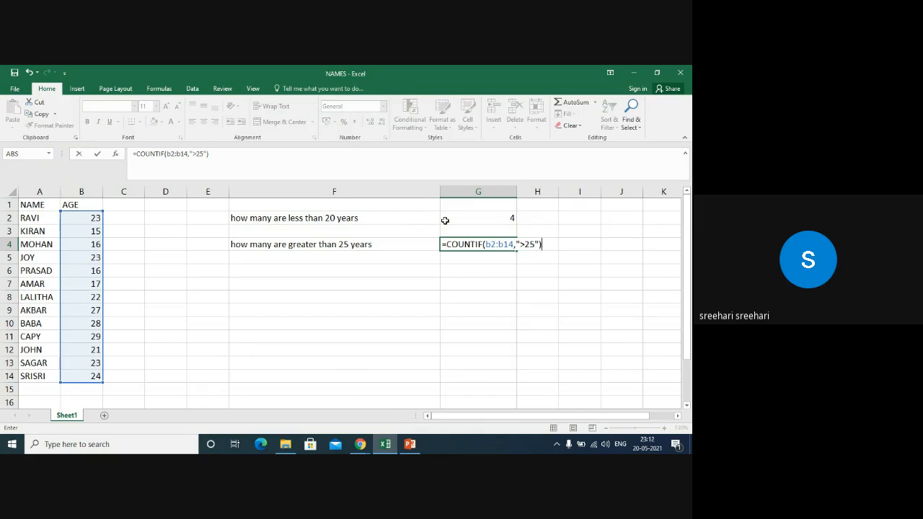
{"action": "key", "text": "Return"}
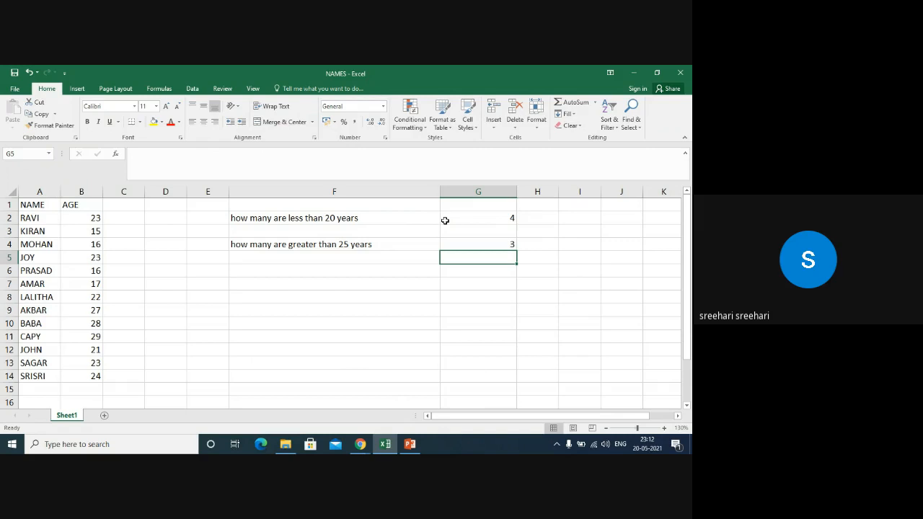
Step: Enter "how many are of age 15" in F6 and count the matching ages in G6 with =COUNTIF(b2:b14,"=15")
{"action": "key", "text": "Down"}
{"action": "key", "text": "Left"}
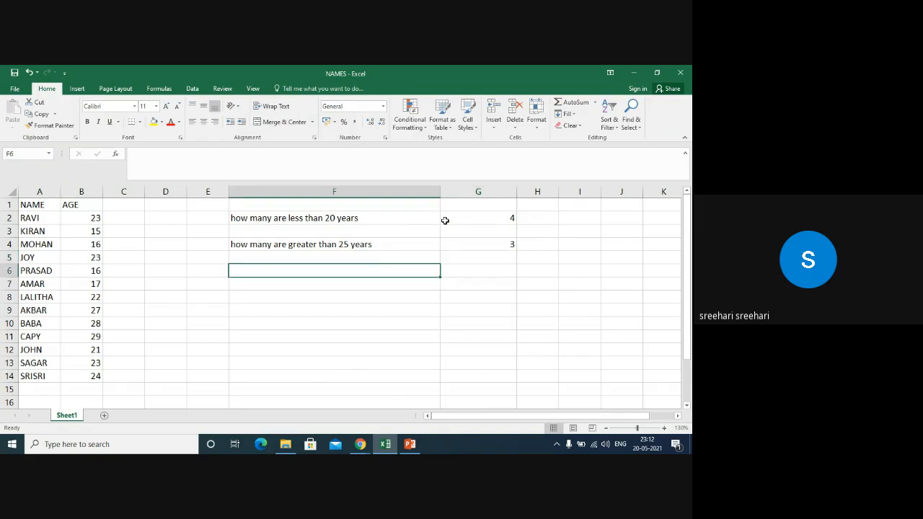
{"action": "type", "text": "how many"}
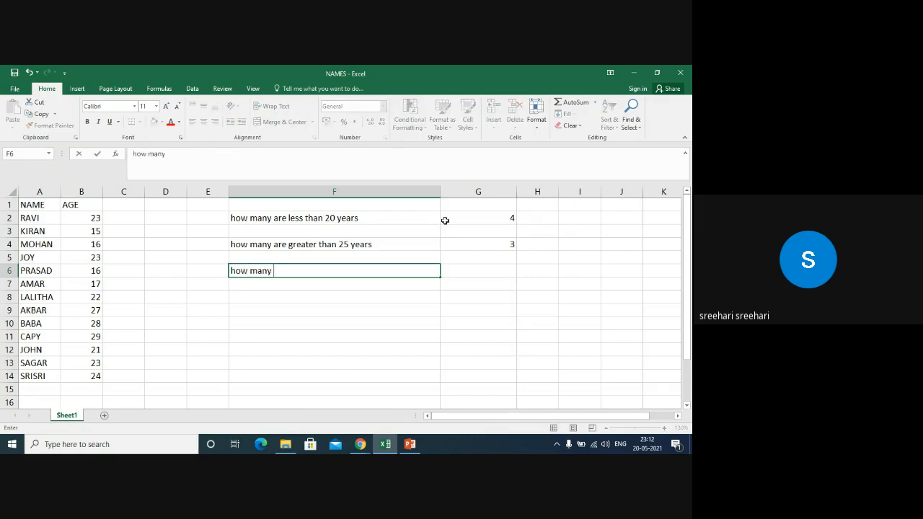
{"action": "type", "text": " w"}
{"action": "key", "text": "BackSpace"}
{"action": "type", "text": "are of age 15"}
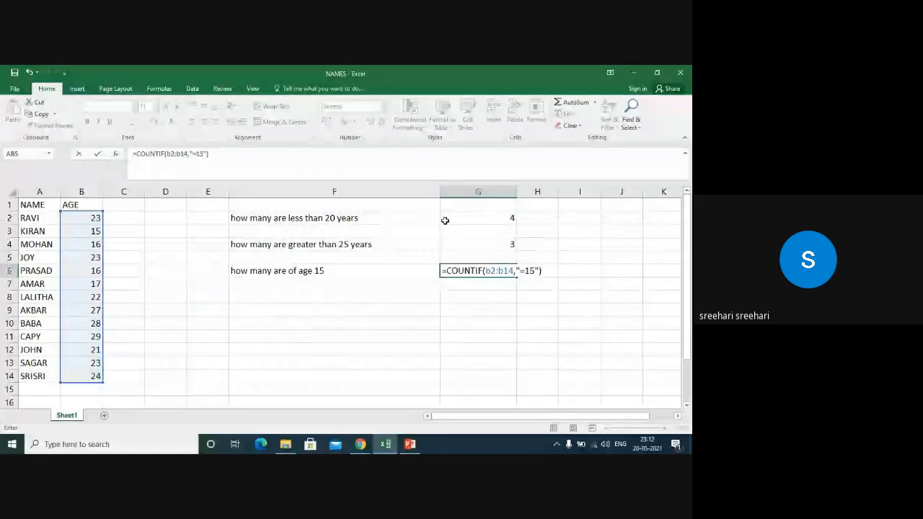
{"action": "key", "text": "Return"}
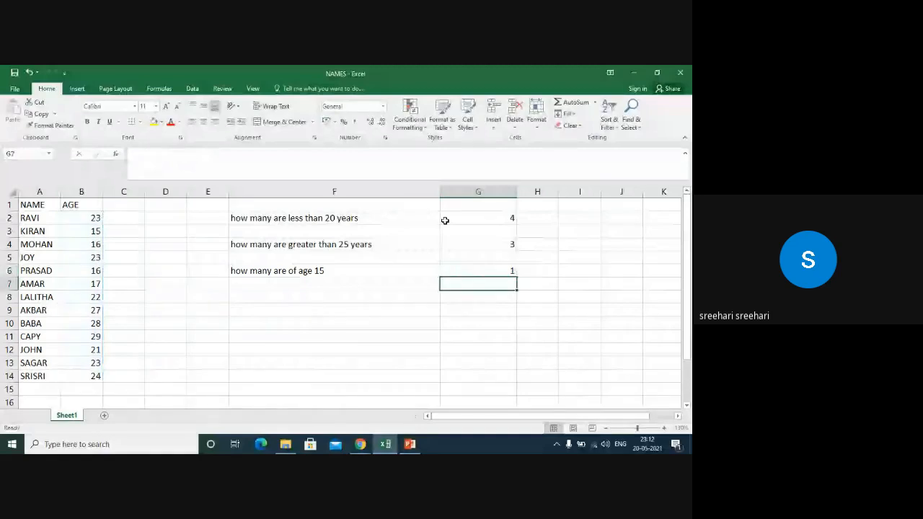
Step: Clear the questions and counts from F2:H7 and narrow column F to about a third of its width
{"action": "key", "text": "Return"}
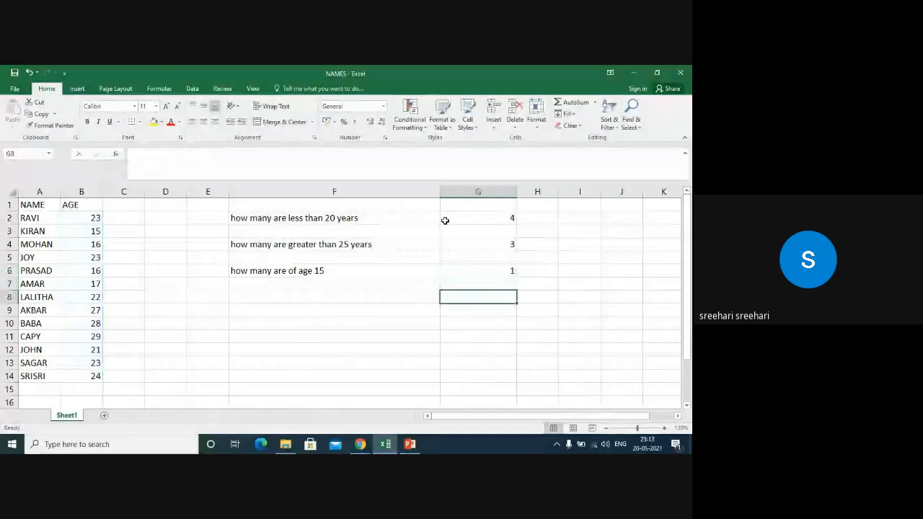
{"action": "key", "text": "Left"}
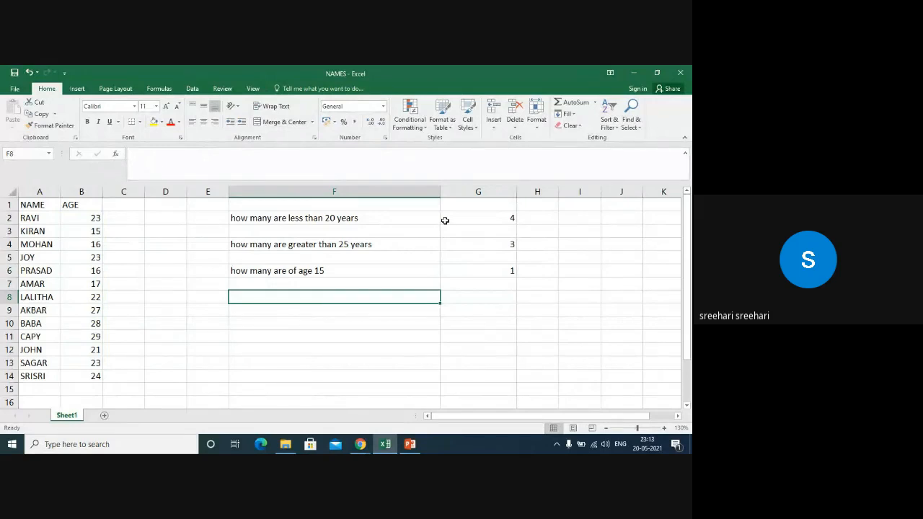
{"action": "key", "text": "Up"}
{"action": "key", "text": "Up"}
{"action": "key", "text": "Up"}
{"action": "key", "text": "Up"}
{"action": "key", "text": "Up"}
{"action": "key", "text": "Up"}
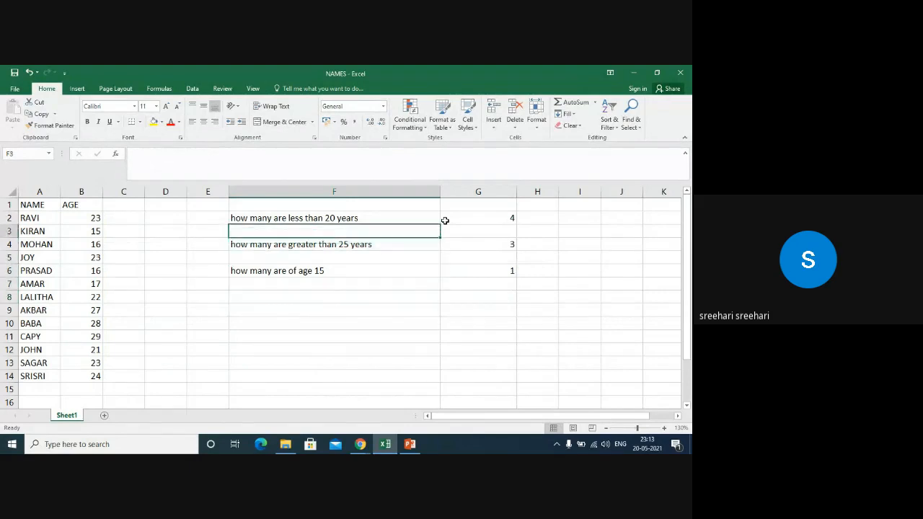
{"action": "key", "text": "shift+Right"}
{"action": "key", "text": "shift+Right"}
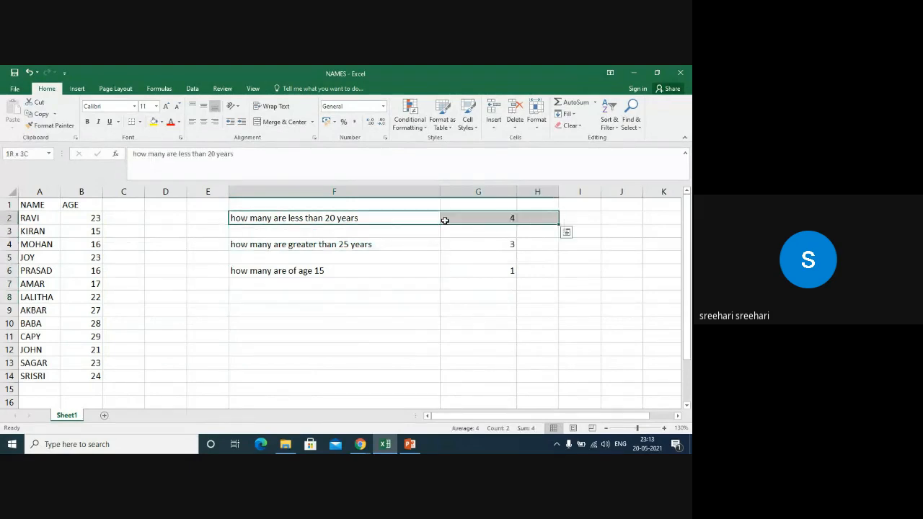
{"action": "key", "text": "shift+Down"}
{"action": "key", "text": "shift+Down"}
{"action": "key", "text": "shift+Down"}
{"action": "key", "text": "shift+Down"}
{"action": "key", "text": "shift+Down"}
{"action": "key", "text": "Delete"}
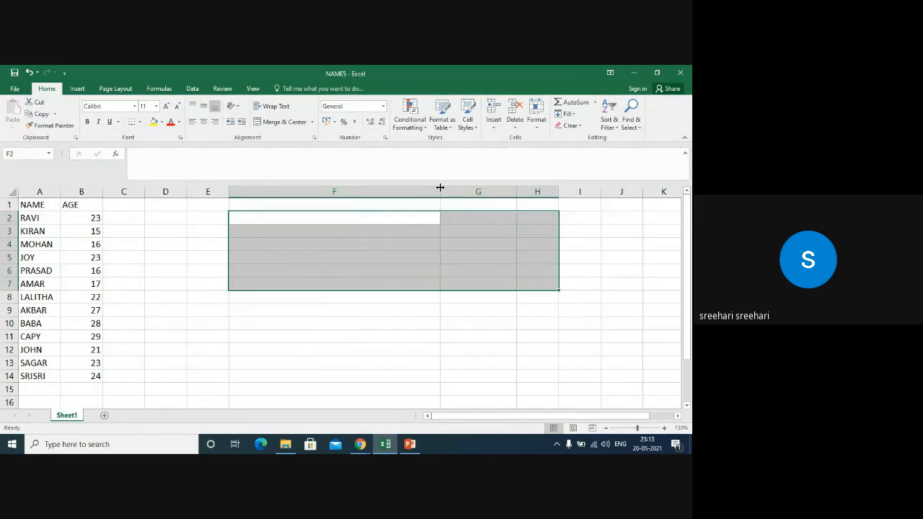
{"action": "left_click_drag", "start_coordinate": [440, 187], "coordinate": [296, 191]}
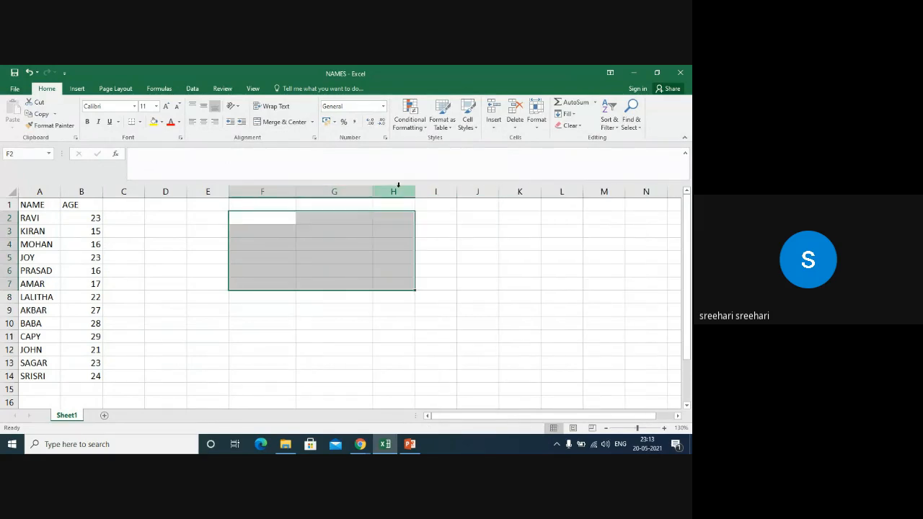
Step: Enter the age ranges "15 - 20", "21 - 25" and "26 - 30" in cells F2 to F4
{"action": "left_click", "coordinate": [269, 217]}
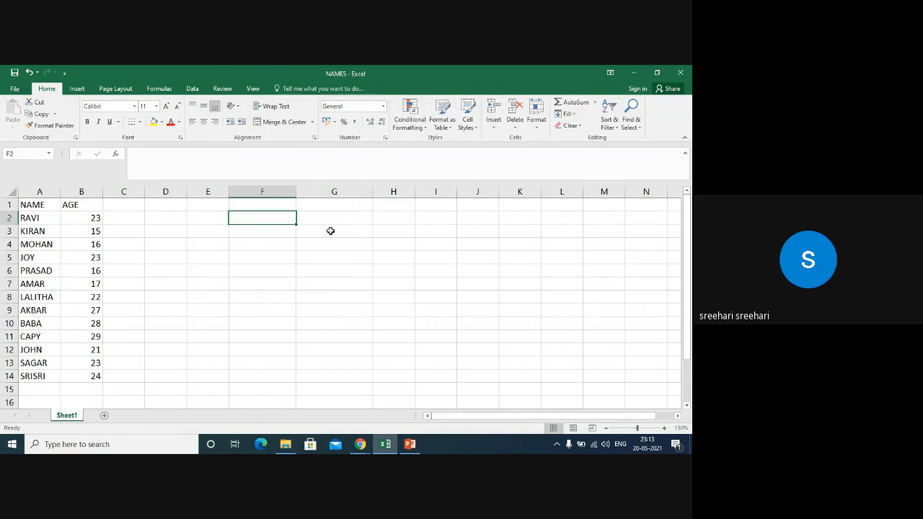
{"action": "type", "text": "15"}
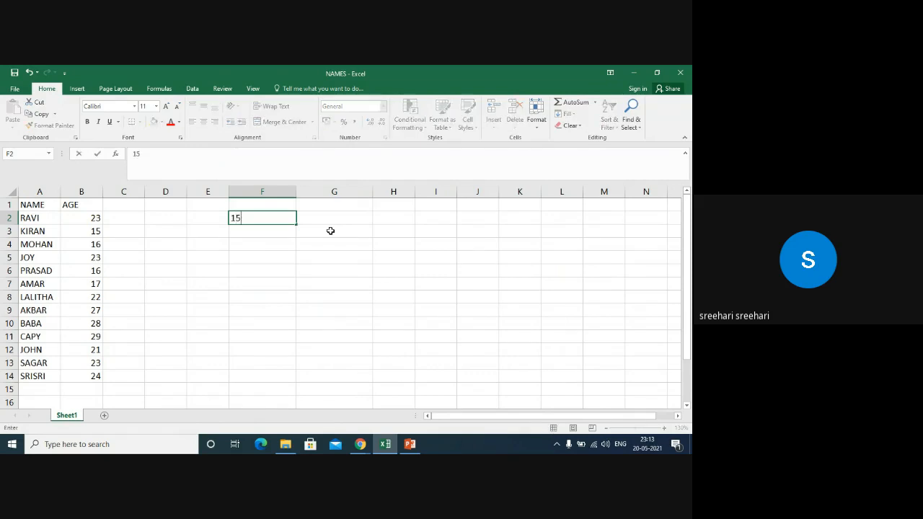
{"action": "type", "text": " - 20"}
{"action": "key", "text": "Return"}
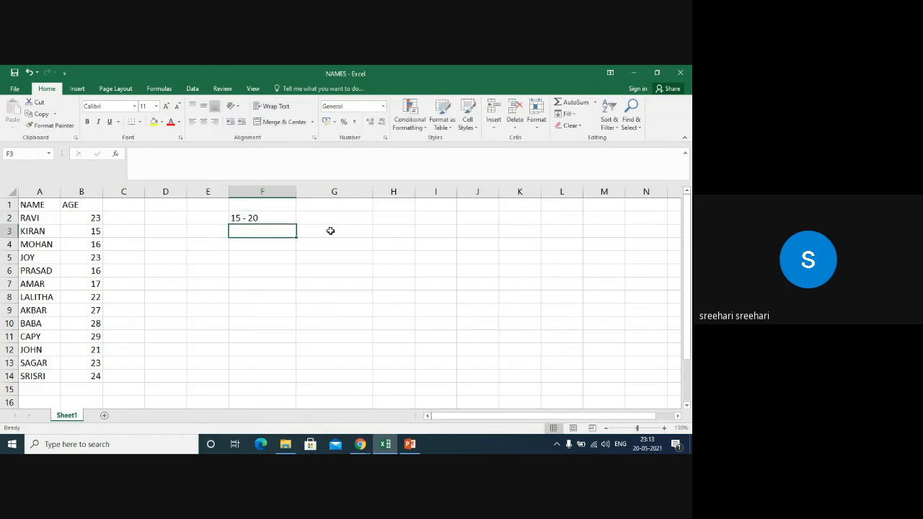
{"action": "type", "text": "21"}
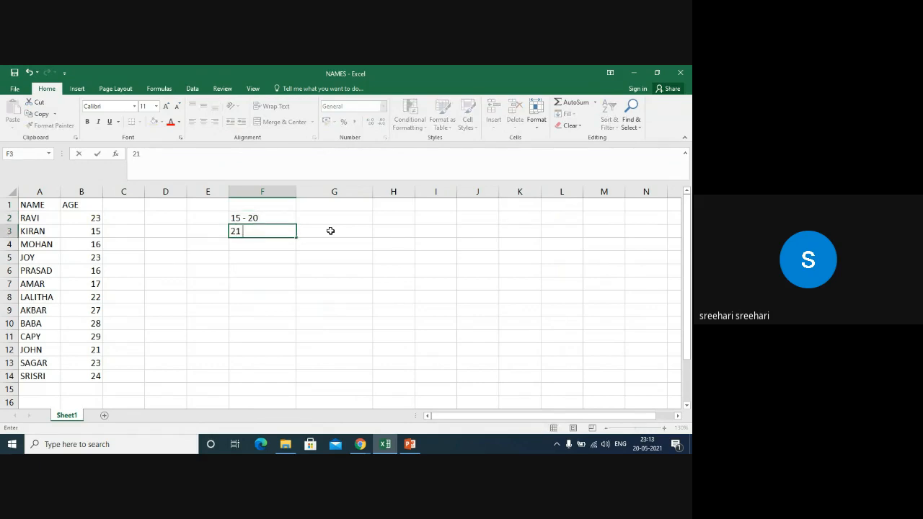
{"action": "type", "text": " - 25"}
{"action": "key", "text": "Return"}
{"action": "key", "text": "Left"}
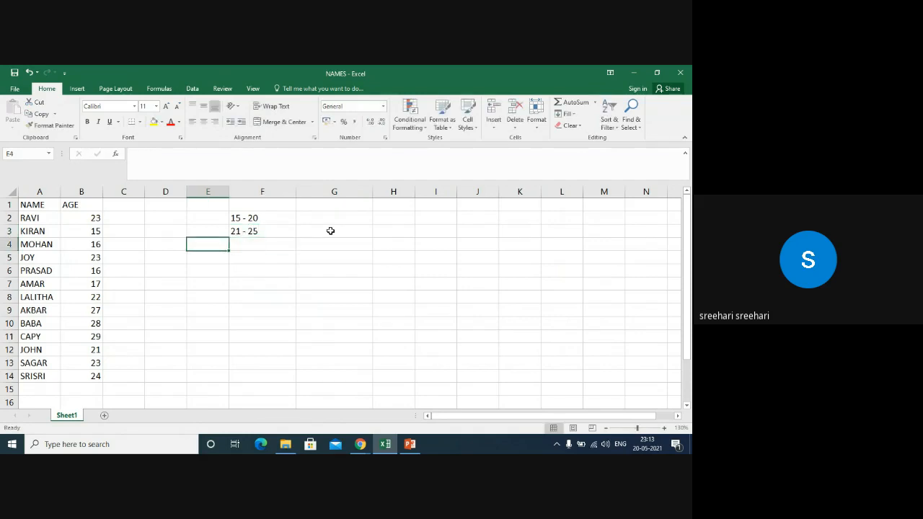
{"action": "key", "text": "Right"}
{"action": "type", "text": "2"}
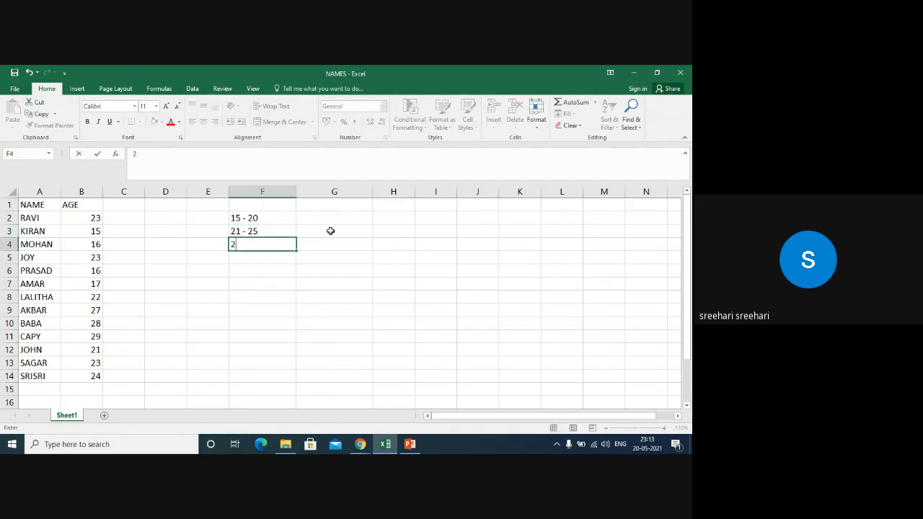
{"action": "type", "text": "6 - 30"}
{"action": "key", "text": "Up"}
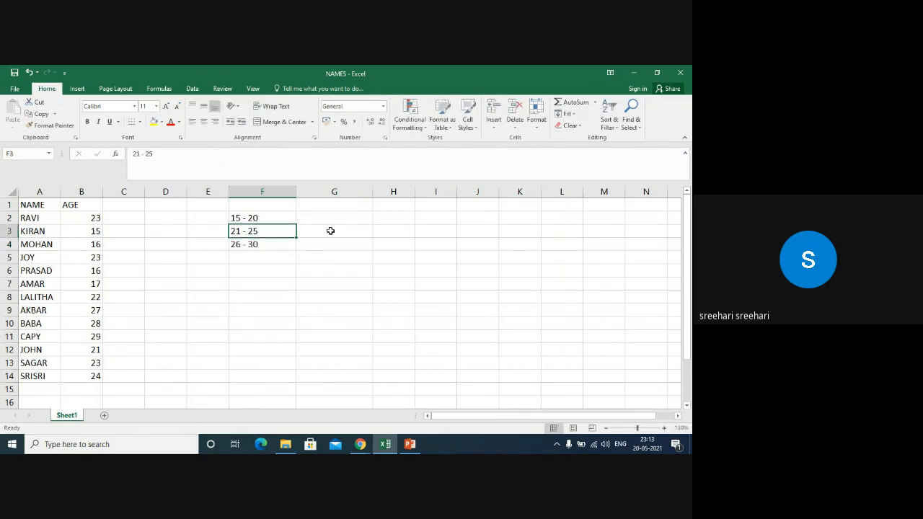
Step: Count the ages for the 15 - 20 range in G2 with the formula =COUNTIF(b2:b14,"<=20")
{"action": "key", "text": "Up"}
{"action": "key", "text": "Right"}
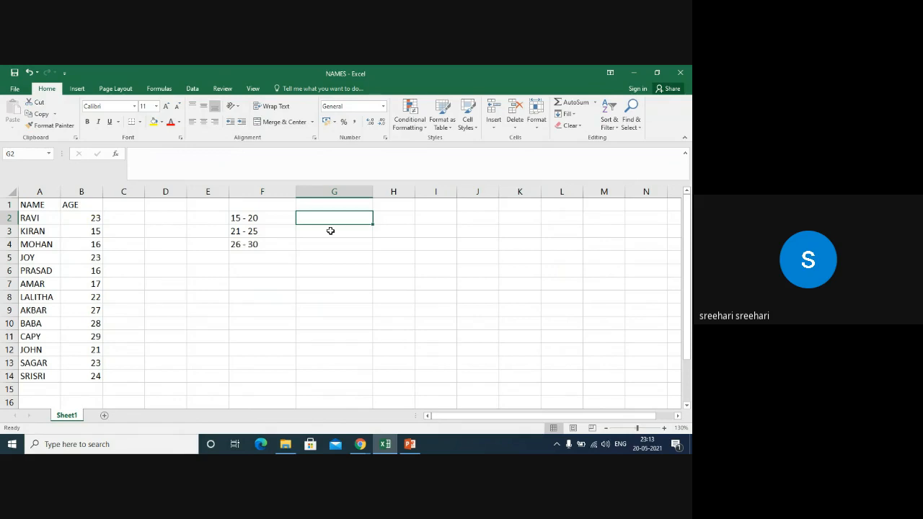
{"action": "type", "text": "="}
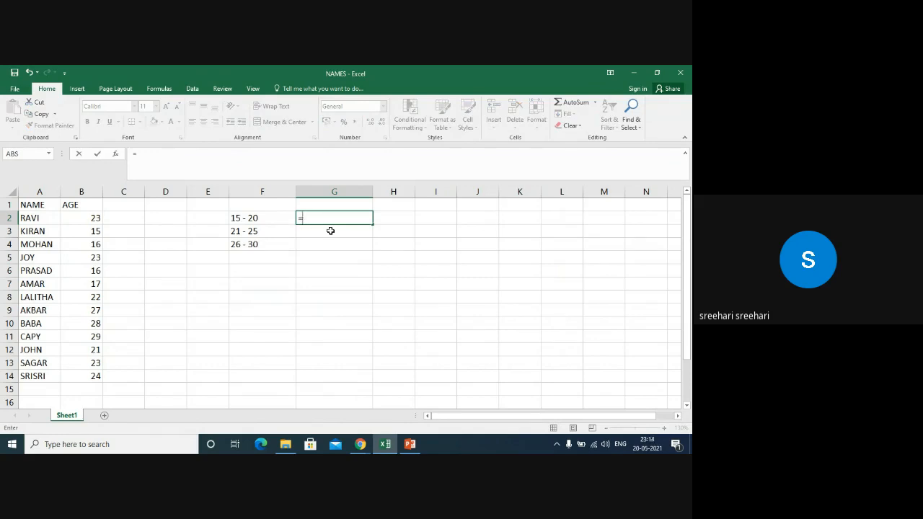
{"action": "type", "text": "countif"}
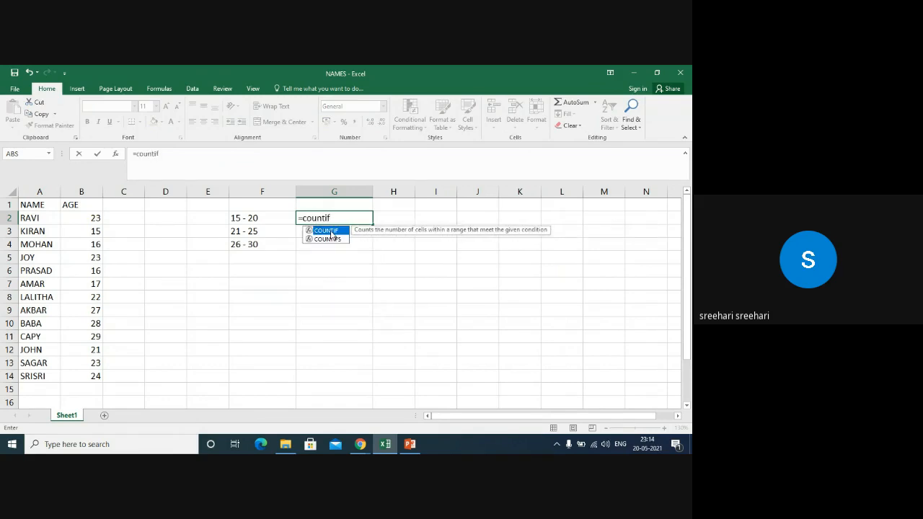
{"action": "key", "text": "Tab"}
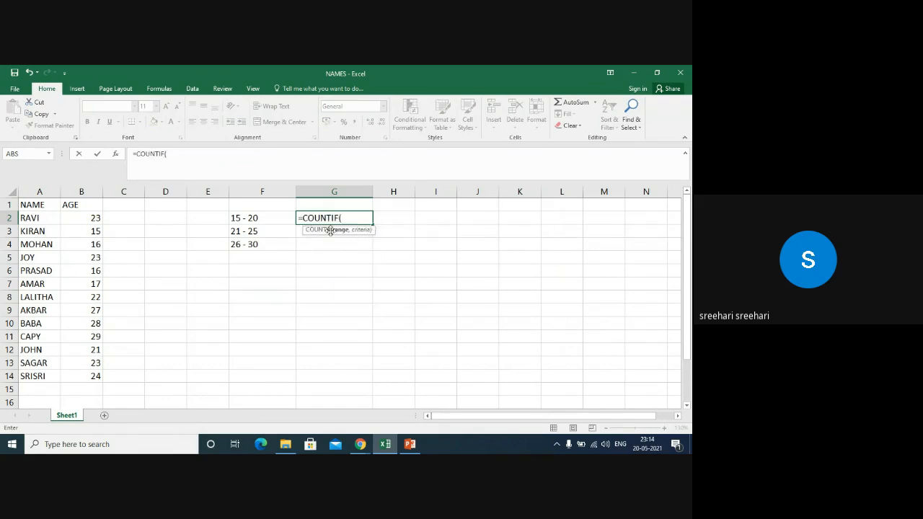
{"action": "type", "text": "b2:"}
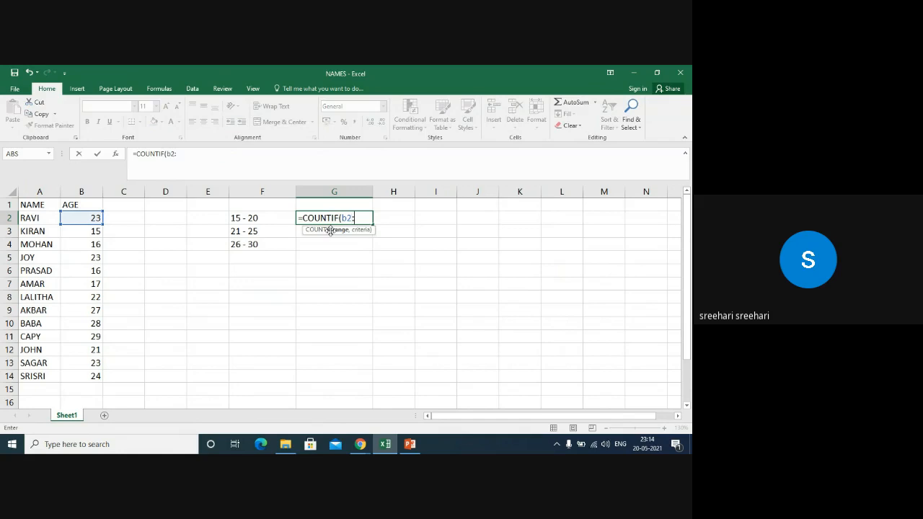
{"action": "type", "text": "b14,"}
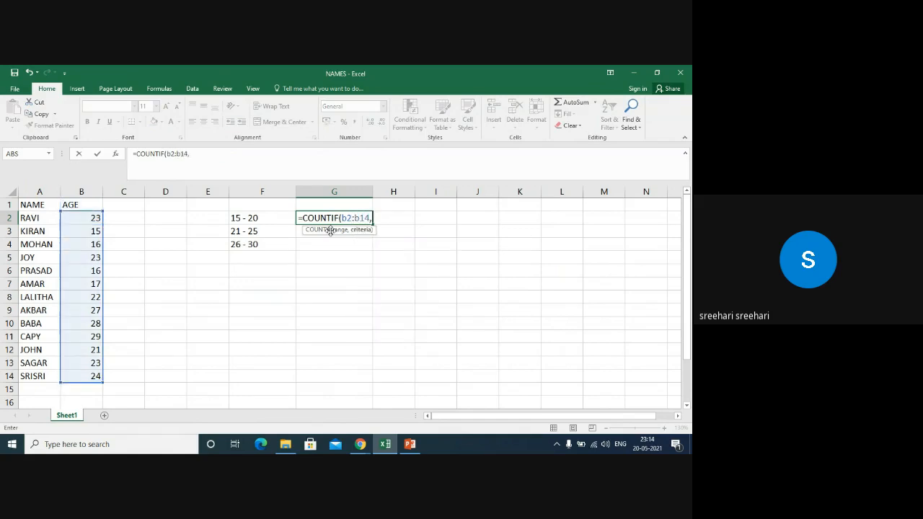
{"action": "type", "text": "\"<=20\")"}
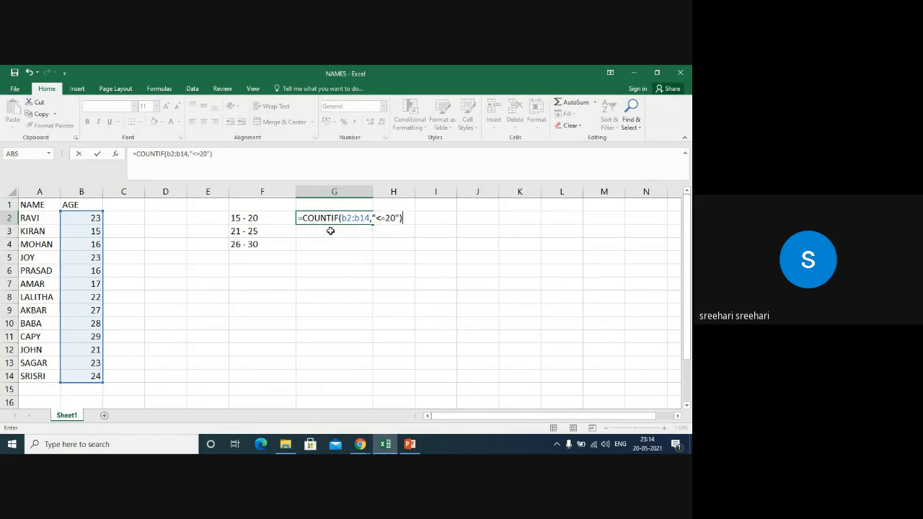
{"action": "key", "text": "Return"}
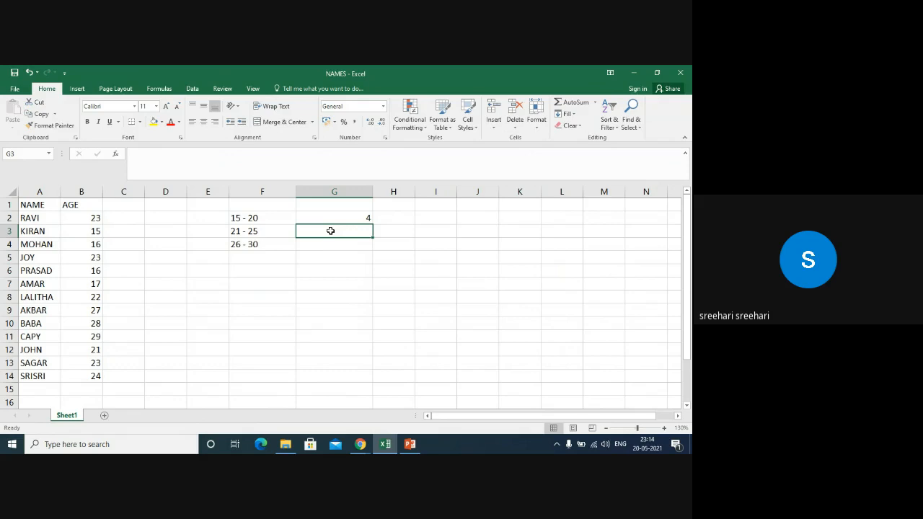
Step: Count the ages from 21 to 25 in G3 with the formula =COUNTIF(b2:b14,"<=25")-COUNTIF(b2:b14,"<=20")
{"action": "type", "text": "=c"}
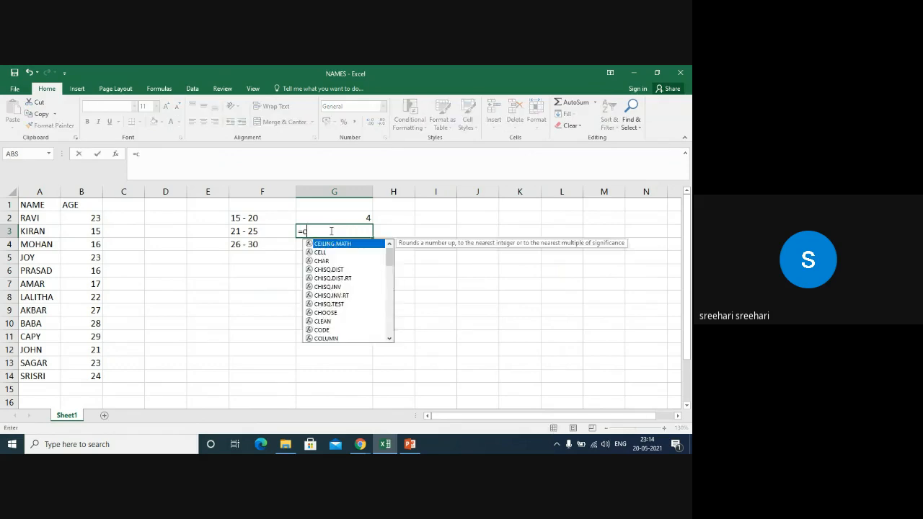
{"action": "type", "text": "ountif"}
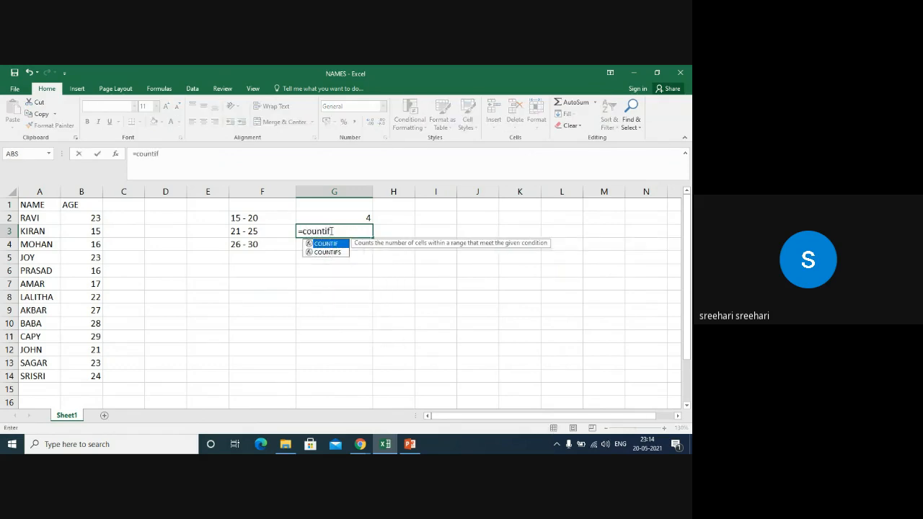
{"action": "key", "text": "Tab"}
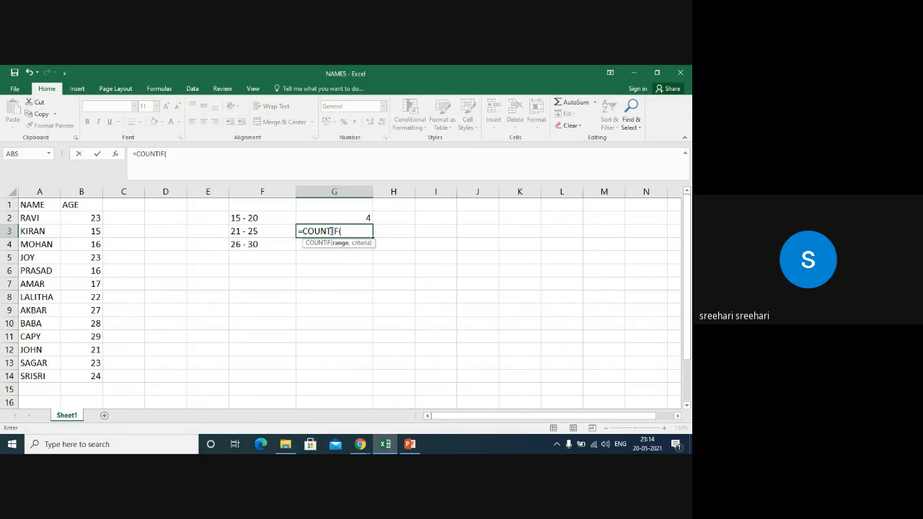
{"action": "type", "text": "b2:b14,"}
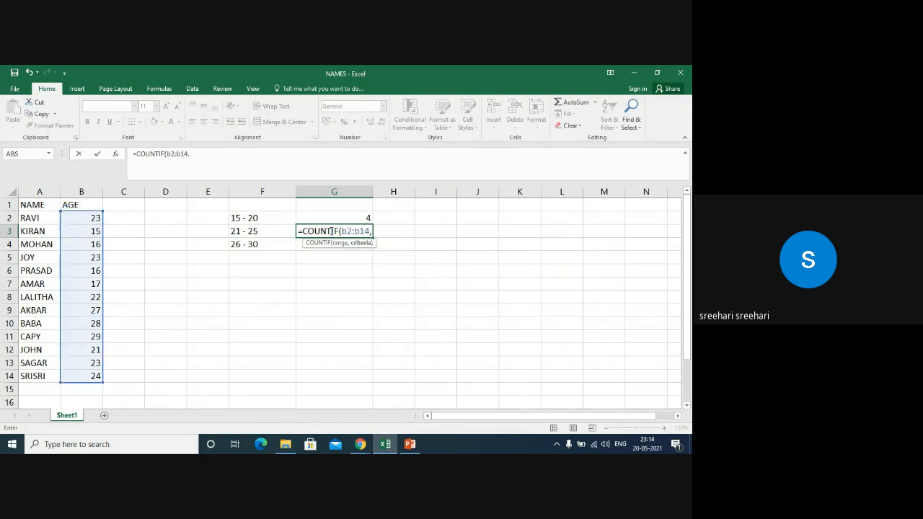
{"action": "type", "text": "\"<=25\")-"}
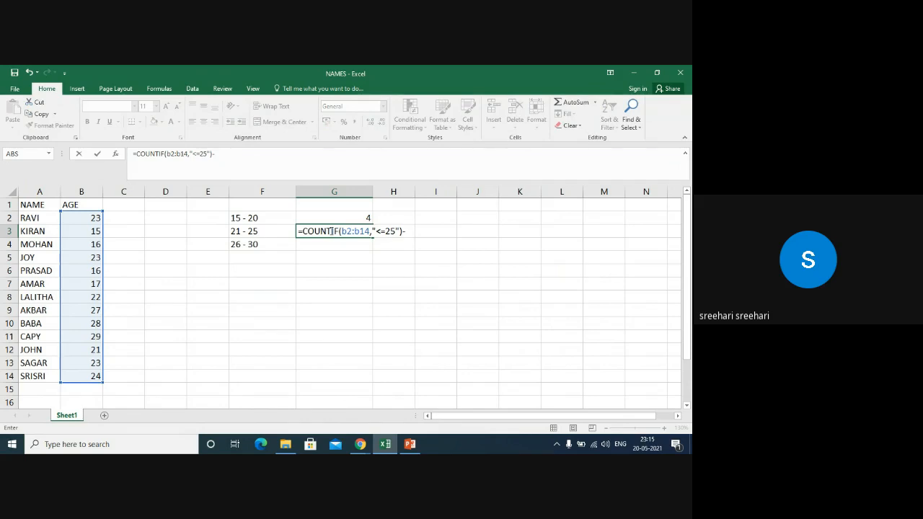
{"action": "type", "text": "countfi"}
{"action": "key", "text": "BackSpace"}
{"action": "key", "text": "BackSpace"}
{"action": "type", "text": "if"}
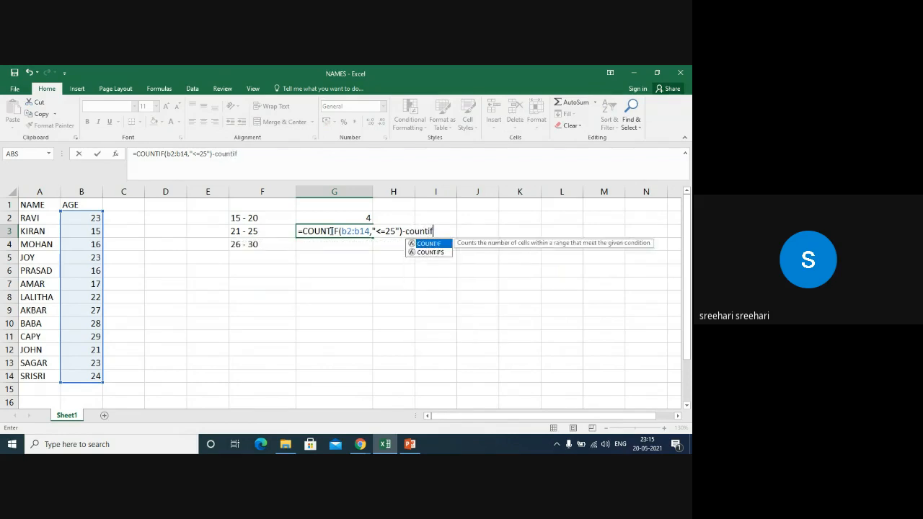
{"action": "key", "text": "Tab"}
{"action": "type", "text": "b2:b1"}
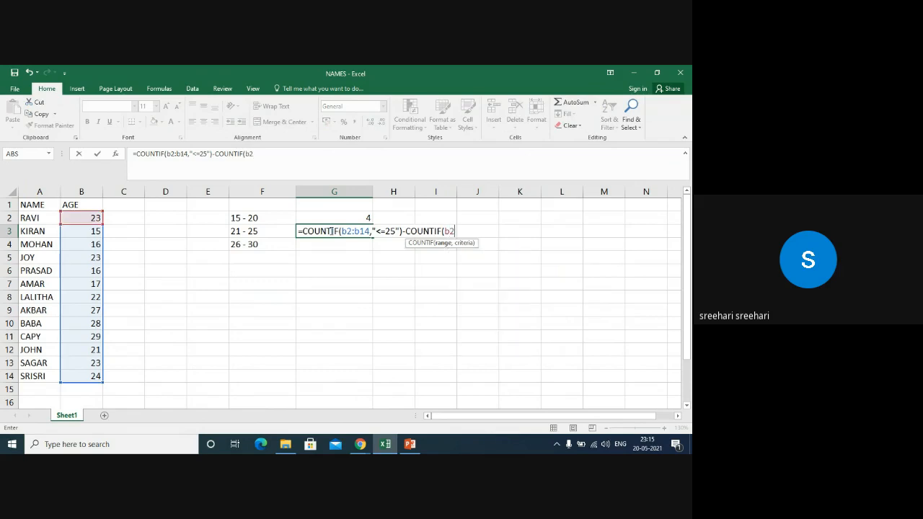
{"action": "type", "text": "4,"}
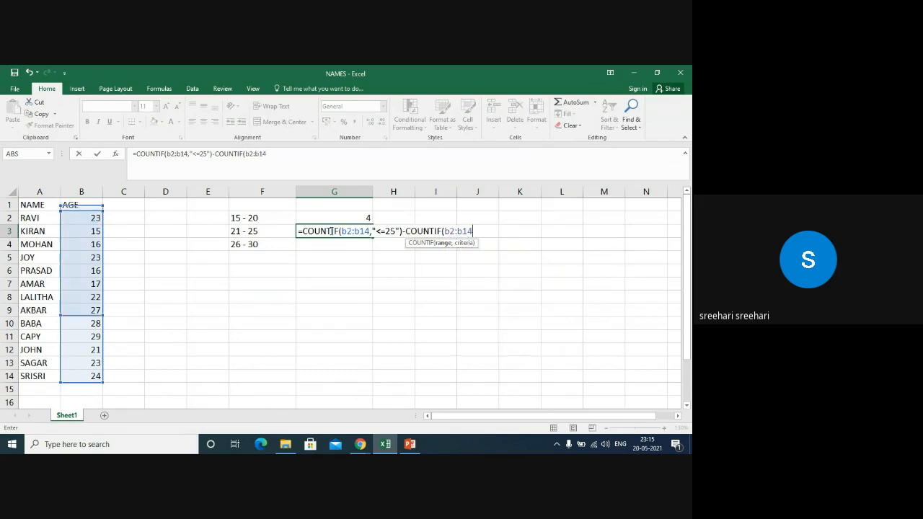
{"action": "type", "text": "\"<=20\")"}
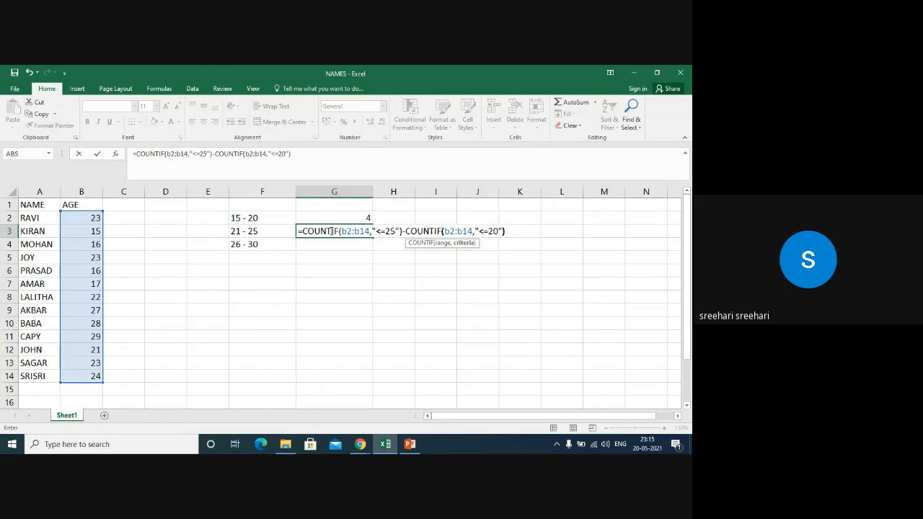
{"action": "key", "text": "Return"}
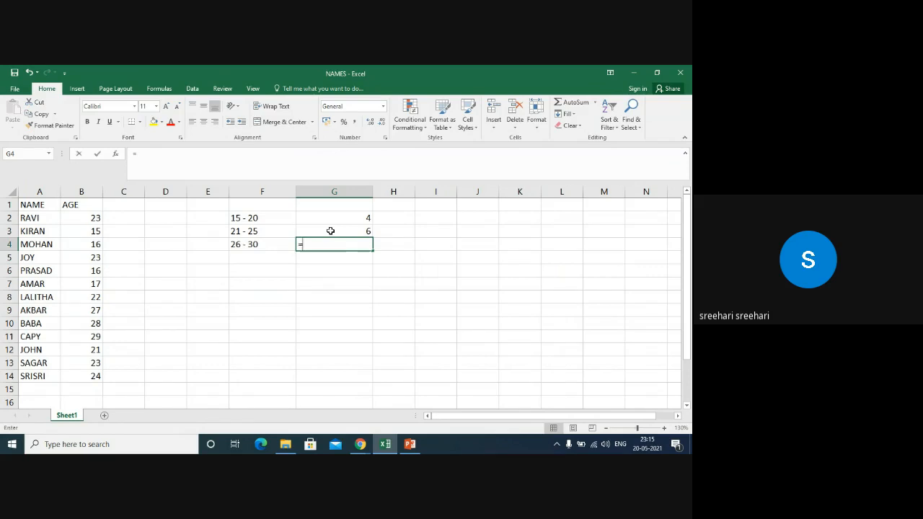
Step: Count the ages from 26 to 30 in G4 with the formula =COUNTIF(b2:b14,"<=30")-COUNTIF(b2:b14,"<=25")
{"action": "type", "text": "=count"}
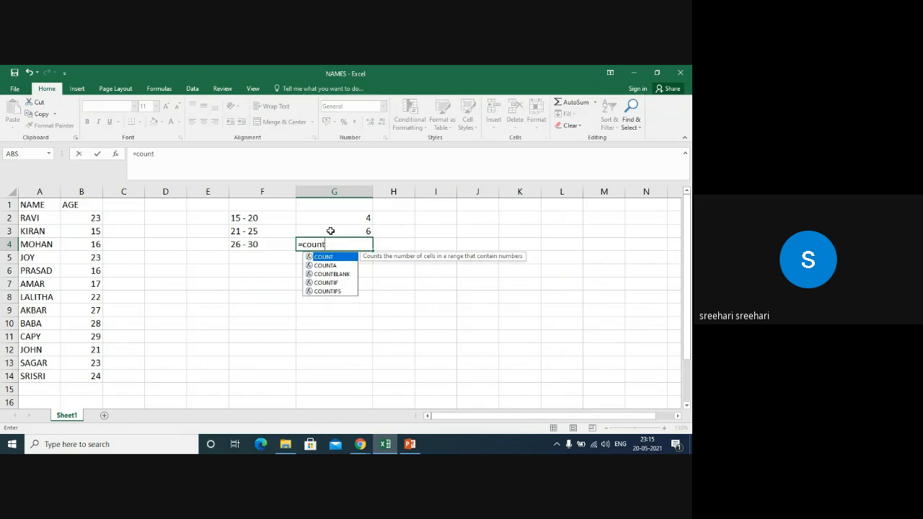
{"action": "type", "text": "if"}
{"action": "key", "text": "Tab"}
{"action": "type", "text": "b2:b1"}
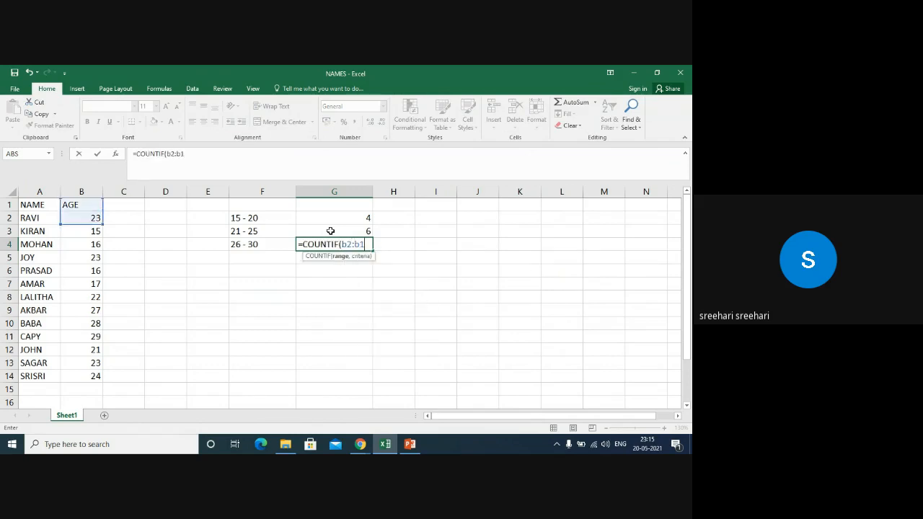
{"action": "type", "text": "4,\"<="}
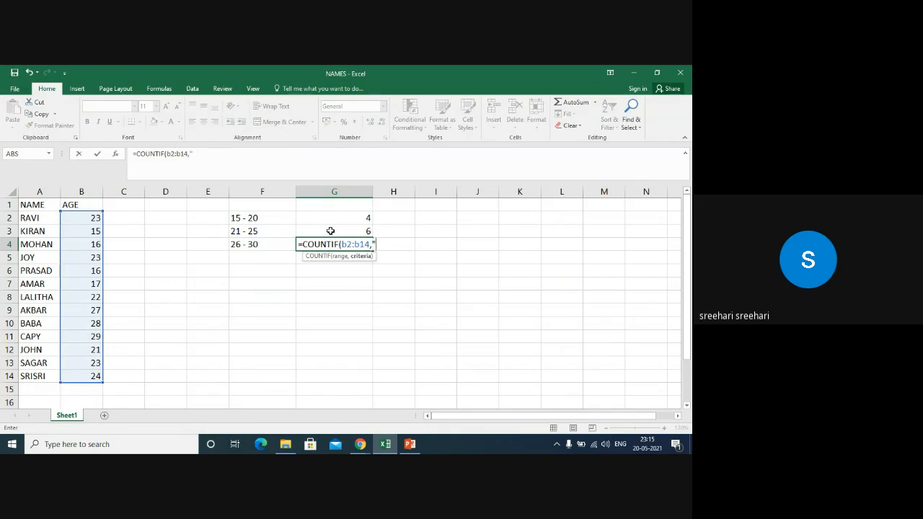
{"action": "type", "text": "30\")-"}
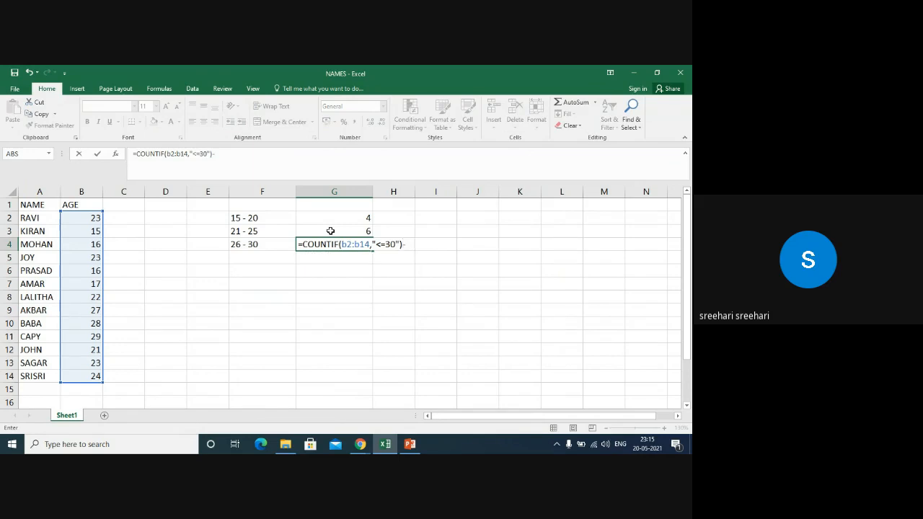
{"action": "type", "text": "countfi"}
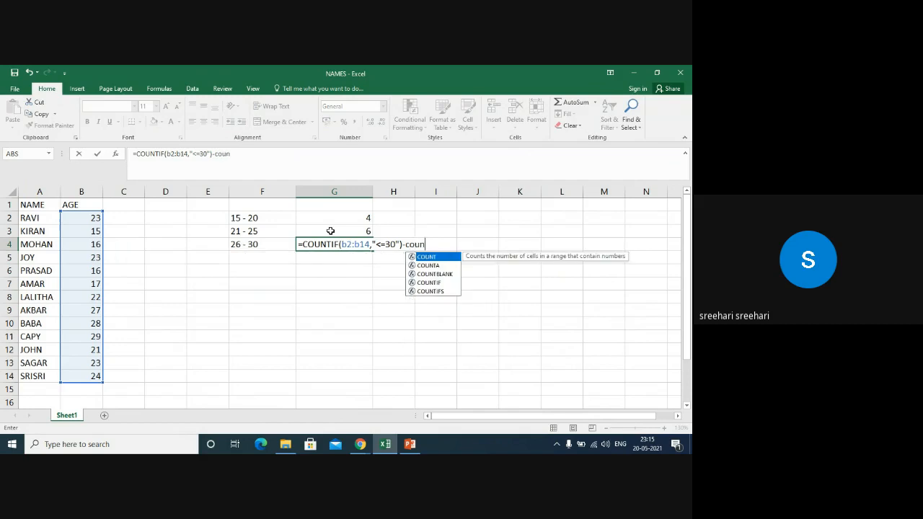
{"action": "key", "text": "BackSpace"}
{"action": "key", "text": "BackSpace"}
{"action": "type", "text": "if"}
{"action": "key", "text": "Tab"}
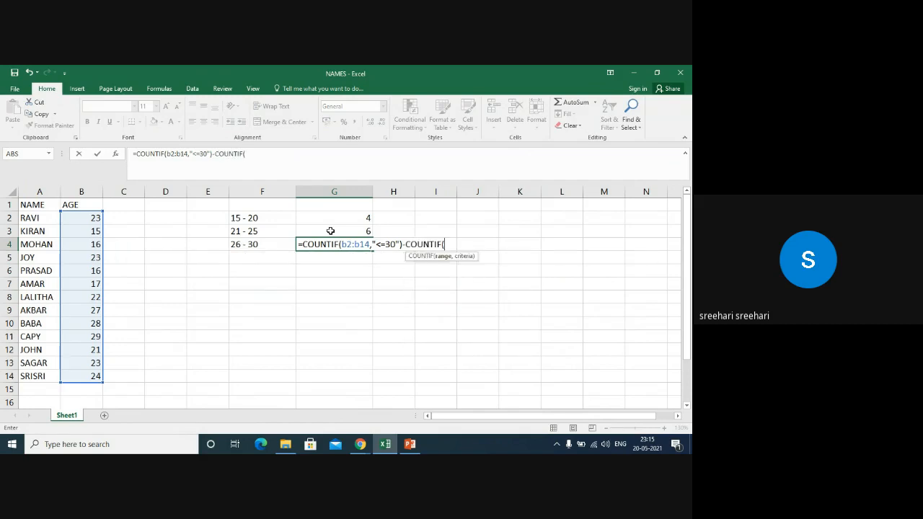
{"action": "type", "text": "b2:b"}
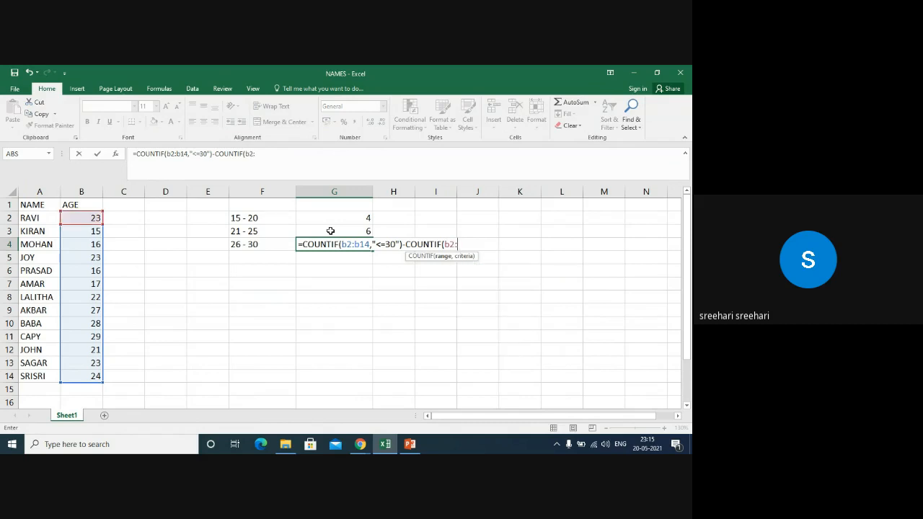
{"action": "type", "text": "14,"}
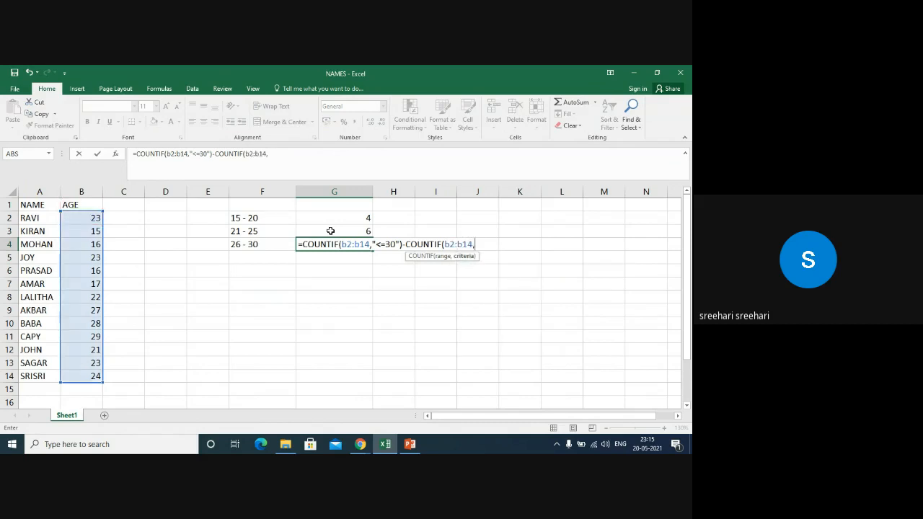
{"action": "type", "text": "\"<=25\")"}
{"action": "key", "text": "Return"}
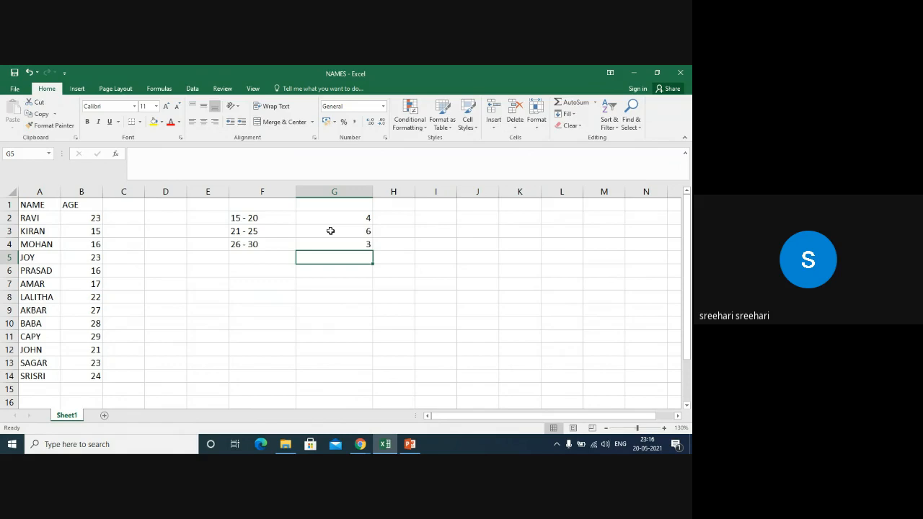
Step: Clear the age ranges and their count formulas from cells F2 to H4
{"action": "key", "text": "Up"}
{"action": "key", "text": "Up"}
{"action": "key", "text": "Up"}
{"action": "key", "text": "Left"}
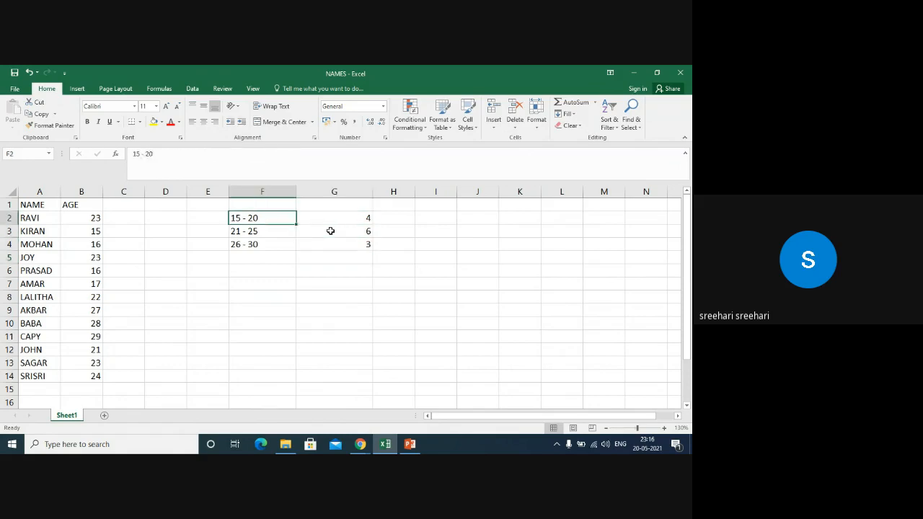
{"action": "key", "text": "shift+Right"}
{"action": "key", "text": "shift+Right"}
{"action": "key", "text": "shift+Down"}
{"action": "key", "text": "shift+Down"}
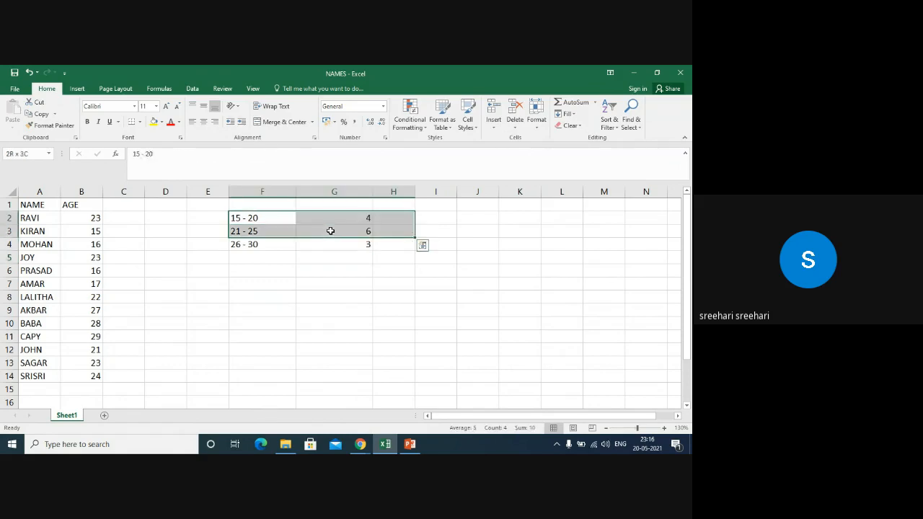
{"action": "key", "text": "Delete"}
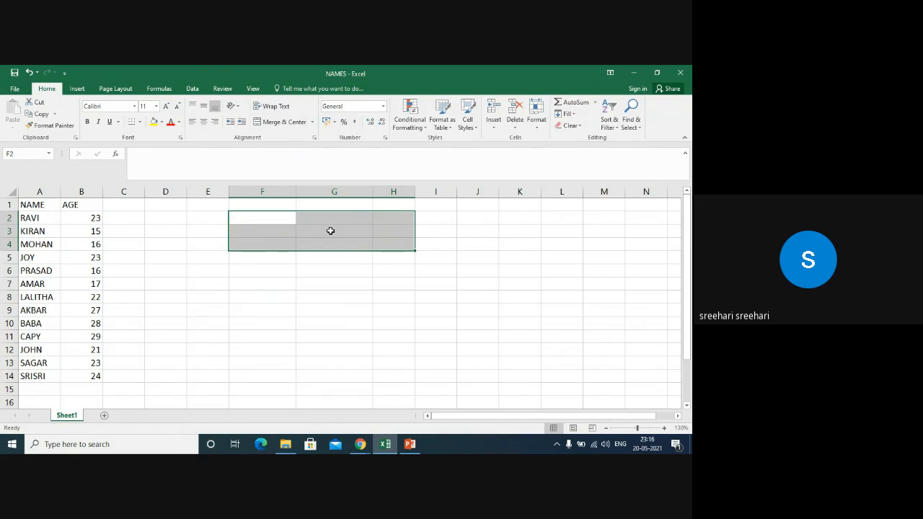
{"action": "key", "text": "Down"}
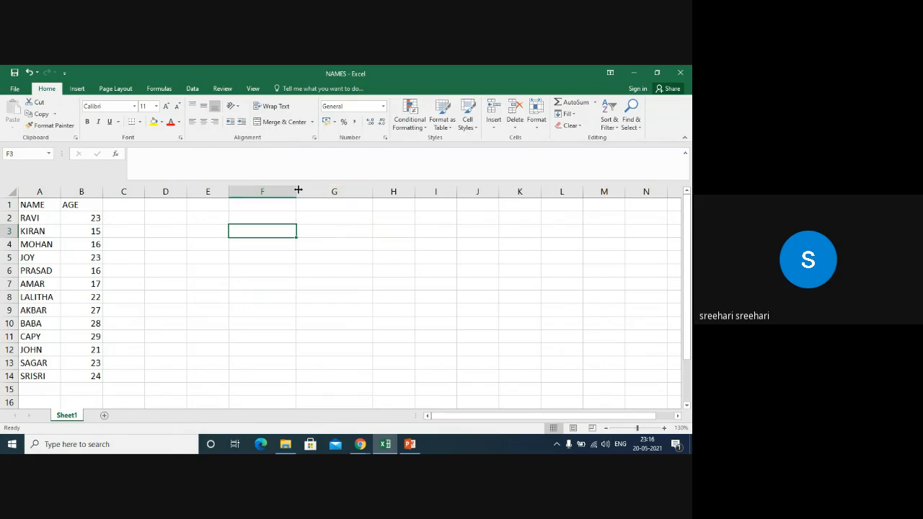
Step: Widen column F and enter the label "how many names are starting with = A" in F2
{"action": "left_click_drag", "start_coordinate": [296, 196], "coordinate": [457, 214]}
{"action": "left_click", "coordinate": [428, 216]}
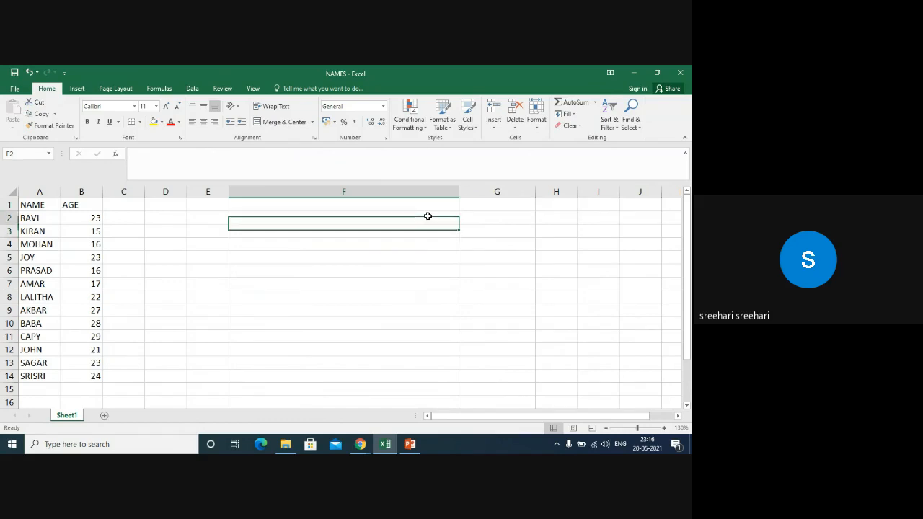
{"action": "type", "text": "how "}
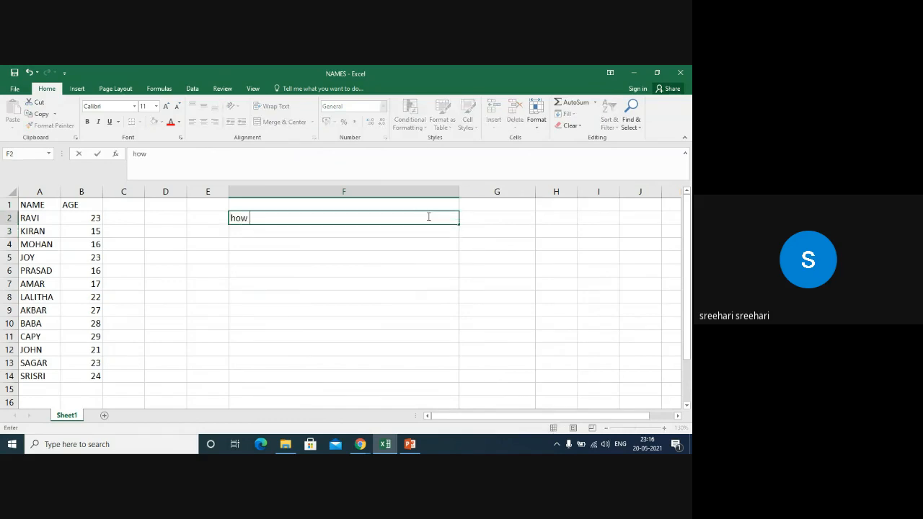
{"action": "type", "text": "many names are "}
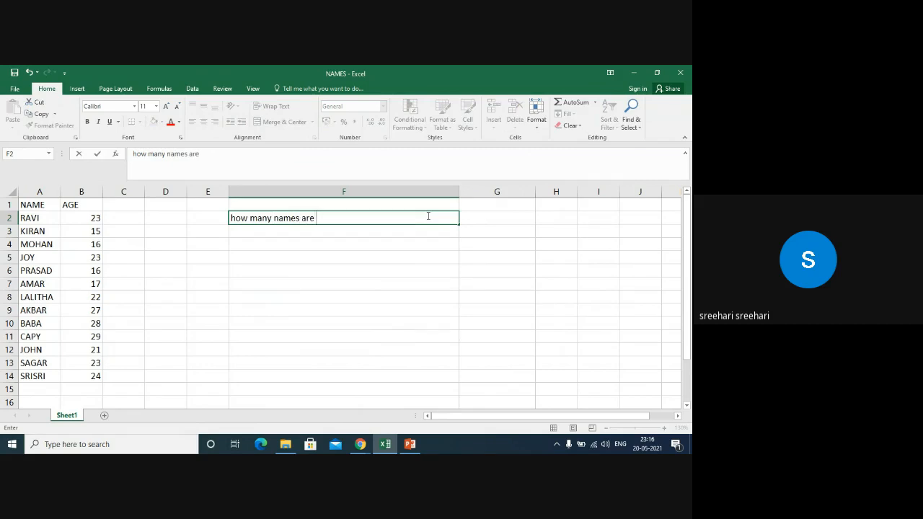
{"action": "type", "text": "starting with A"}
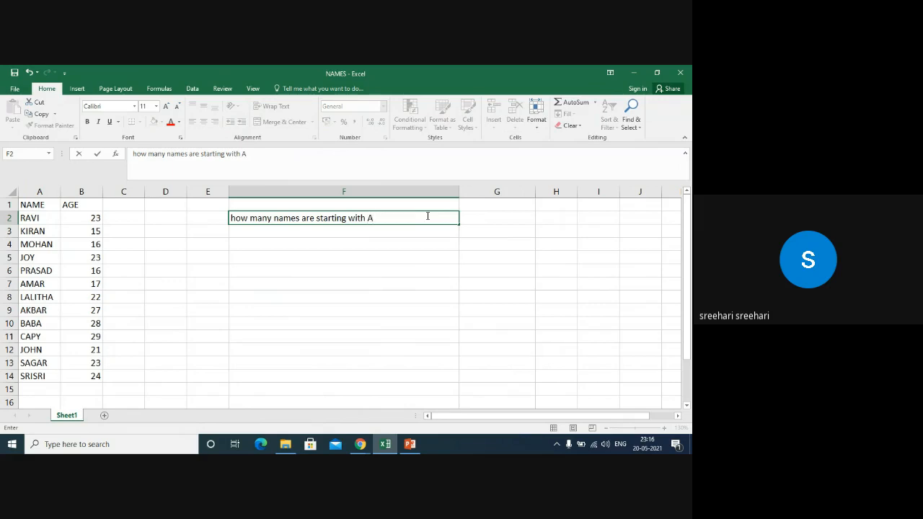
{"action": "key", "text": "BackSpace"}
{"action": "type", "text": "= A"}
{"action": "key", "text": "Tab"}
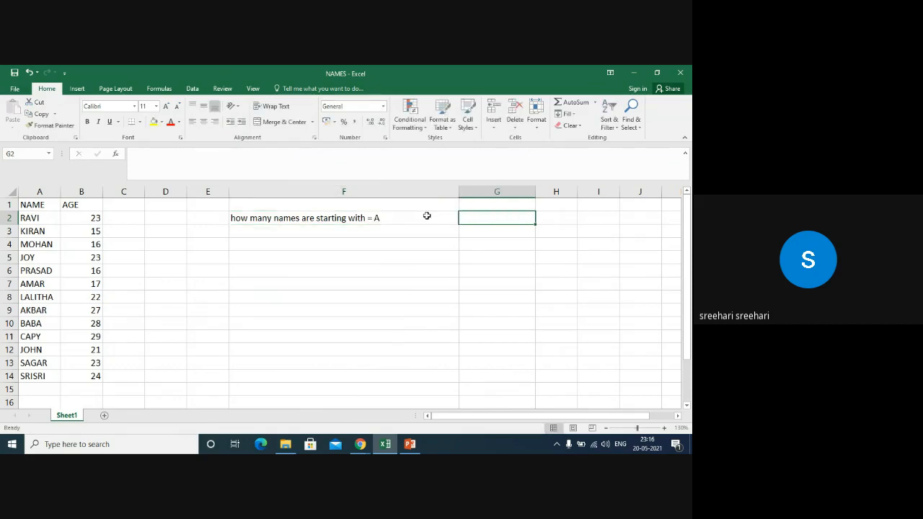
Step: Count the names starting with A in G2 with the formula =COUNTIF(a2:a14,"A*")
{"action": "type", "text": "=countif"}
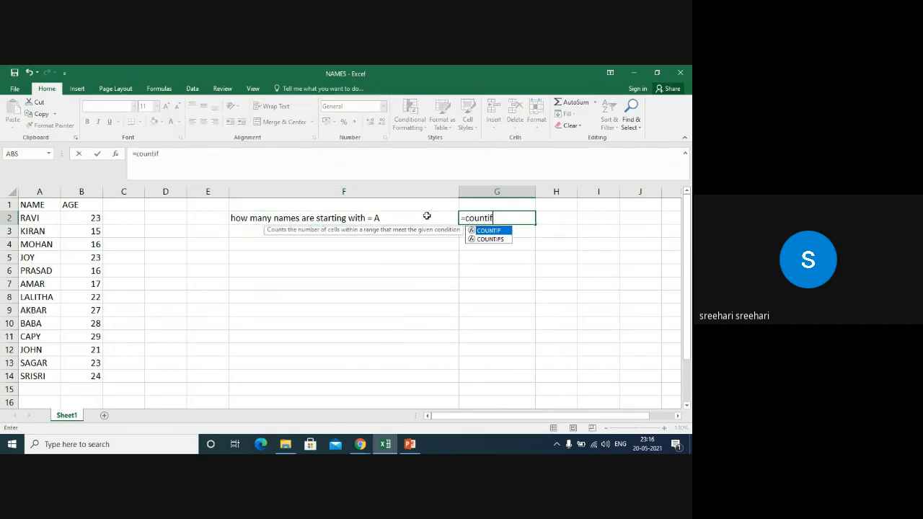
{"action": "key", "text": "BackSpace"}
{"action": "key", "text": "BackSpace"}
{"action": "type", "text": "if"}
{"action": "key", "text": "Tab"}
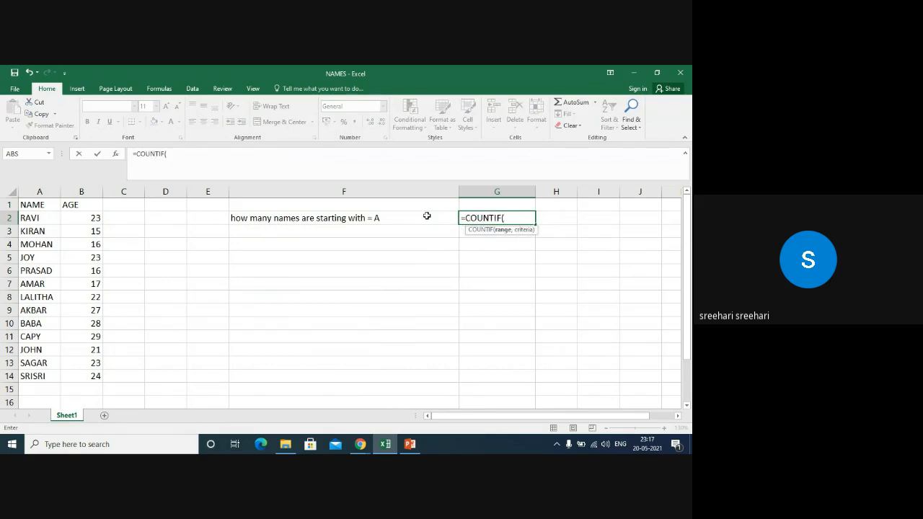
{"action": "type", "text": "a2"}
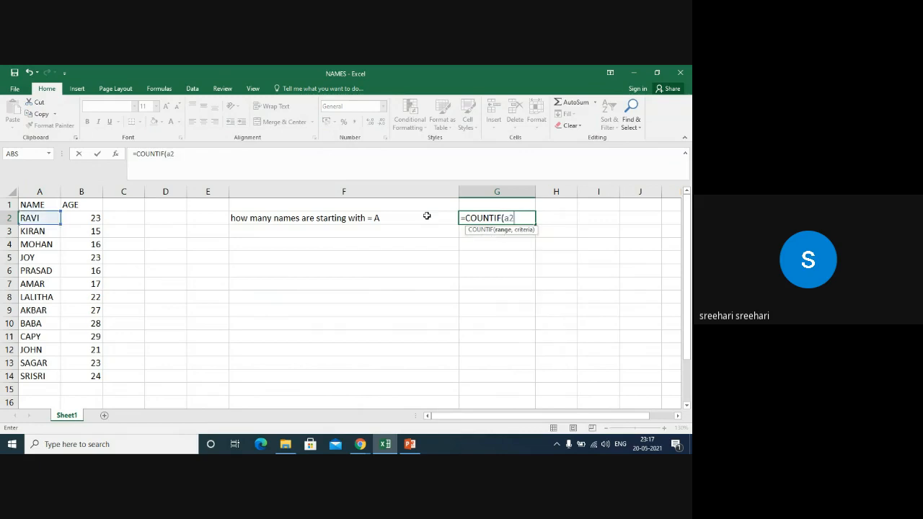
{"action": "type", "text": ":a1"}
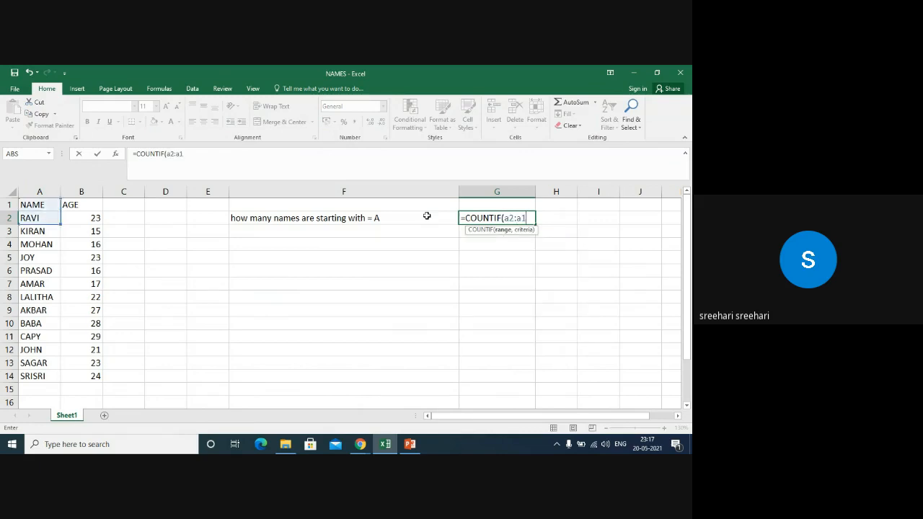
{"action": "type", "text": "4,\""}
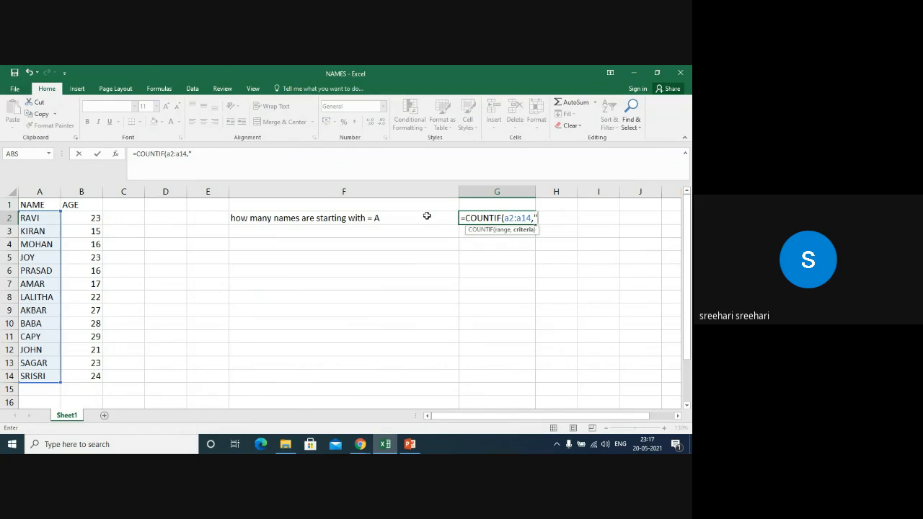
{"action": "type", "text": "A*\")"}
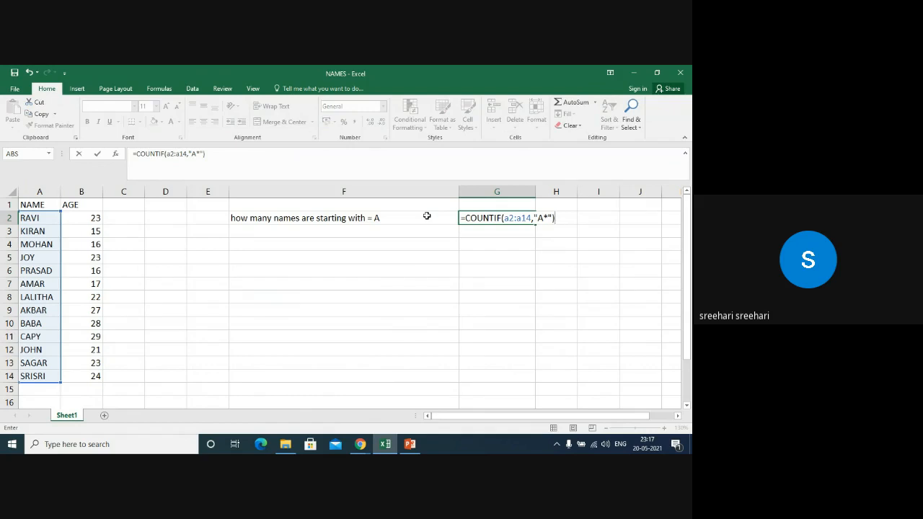
{"action": "key", "text": "Return"}
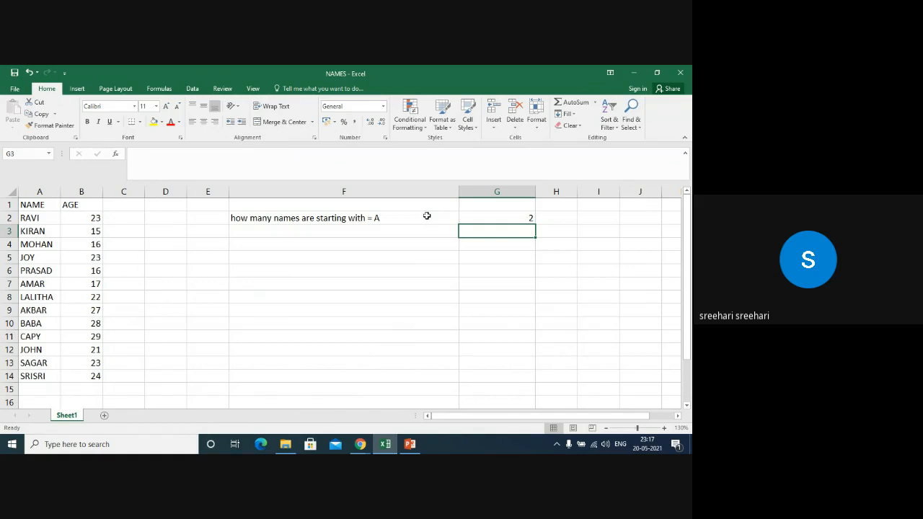
Step: Enter the label "how many names are ending with = A" in F4
{"action": "key", "text": "Down"}
{"action": "key", "text": "Left"}
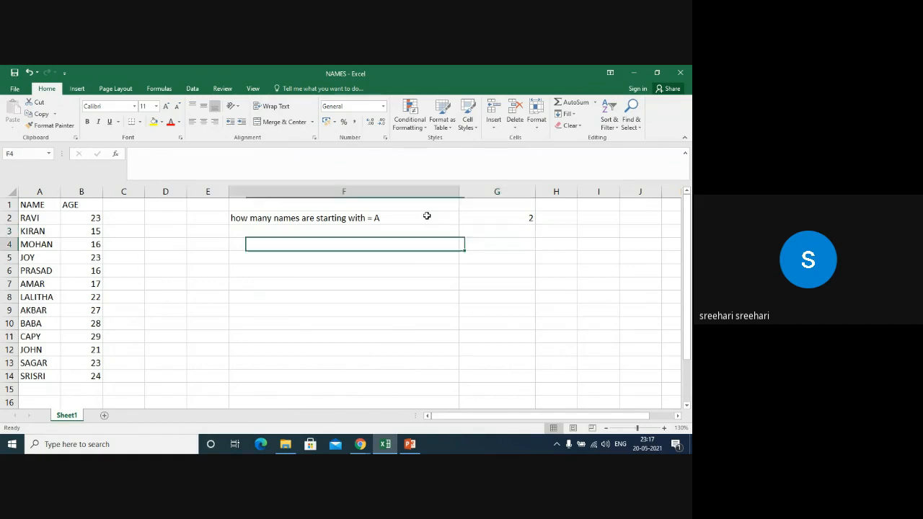
{"action": "type", "text": "how many names are ending with = A"}
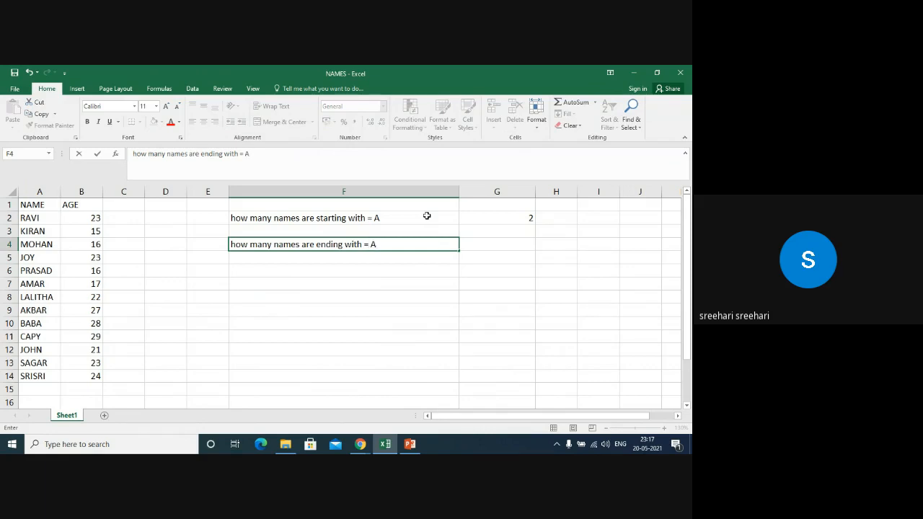
{"action": "key", "text": "Tab"}
{"action": "type", "text": "c"}
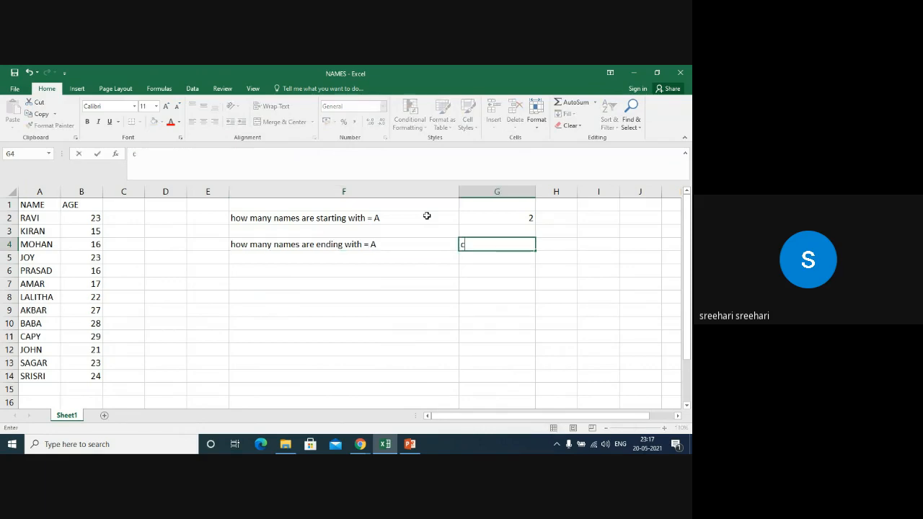
{"action": "type", "text": "ountif"}
{"action": "key", "text": "BackSpace"}
{"action": "key", "text": "BackSpace"}
{"action": "key", "text": "BackSpace"}
{"action": "key", "text": "BackSpace"}
{"action": "key", "text": "BackSpace"}
{"action": "key", "text": "BackSpace"}
{"action": "key", "text": "BackSpace"}
Step: Count the names ending with A in G4 with the formula =COUNTIF(a2:a14,"*A")
{"action": "type", "text": "=cou"}
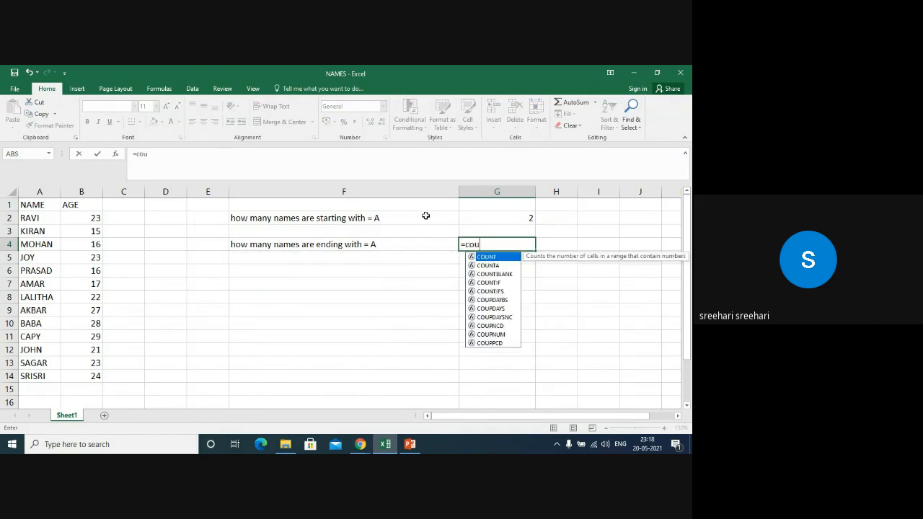
{"action": "type", "text": "nt"}
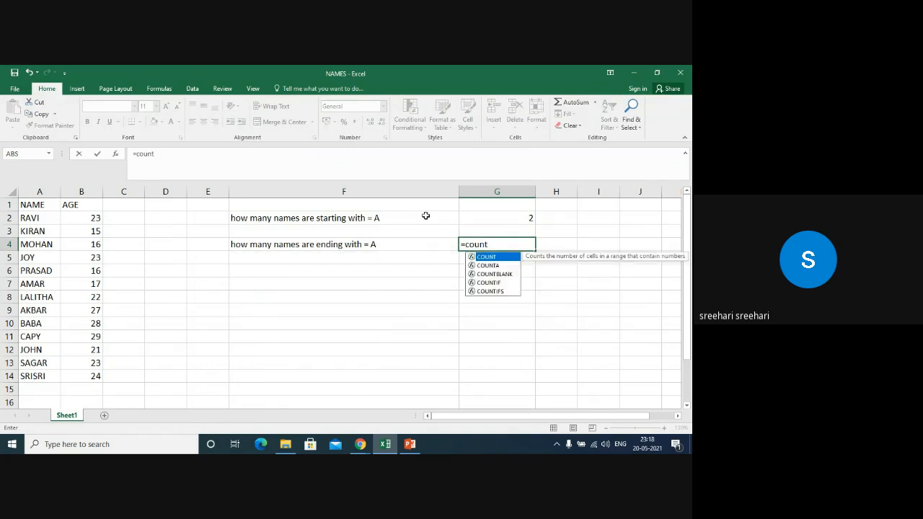
{"action": "type", "text": "if"}
{"action": "key", "text": "Tab"}
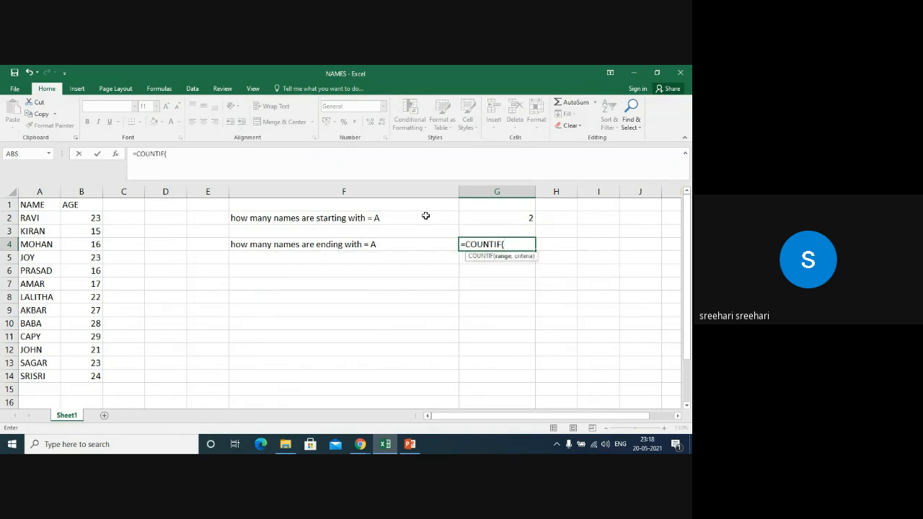
{"action": "type", "text": "a2:a14,\""}
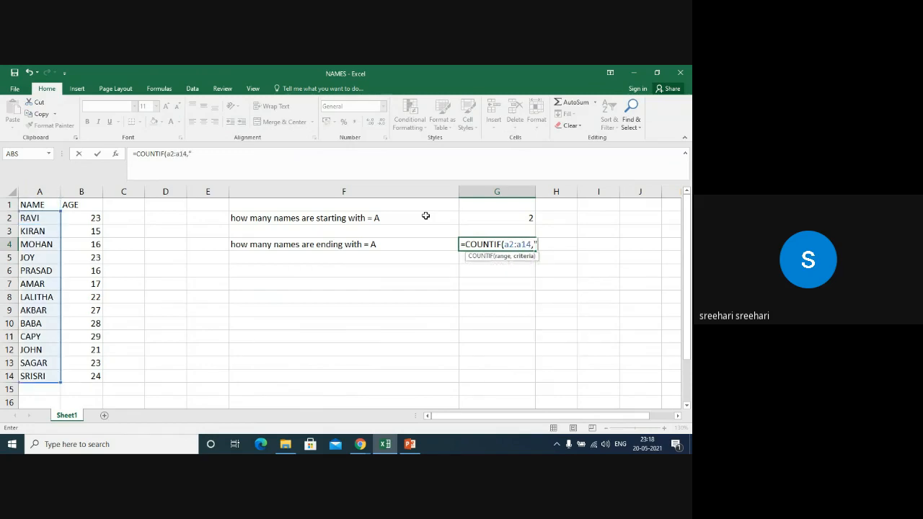
{"action": "type", "text": "*"}
{"action": "type", "text": "A\")"}
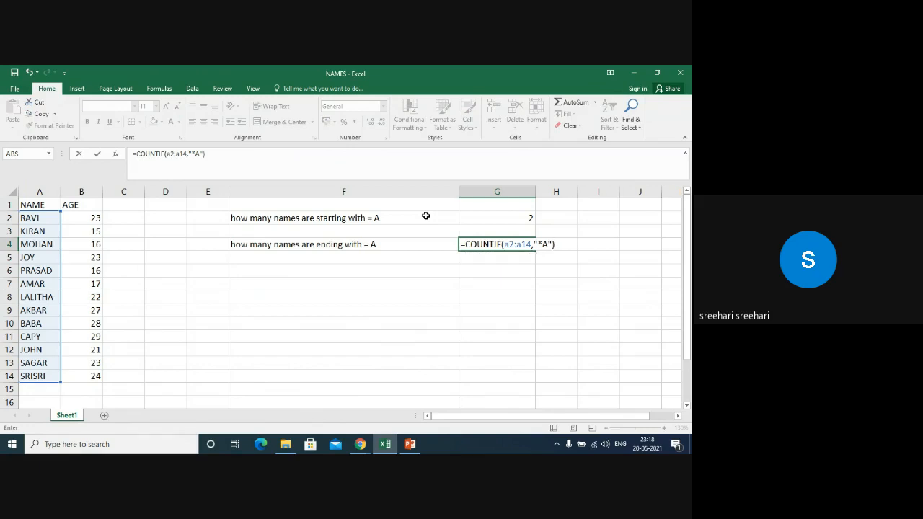
{"action": "key", "text": "Return"}
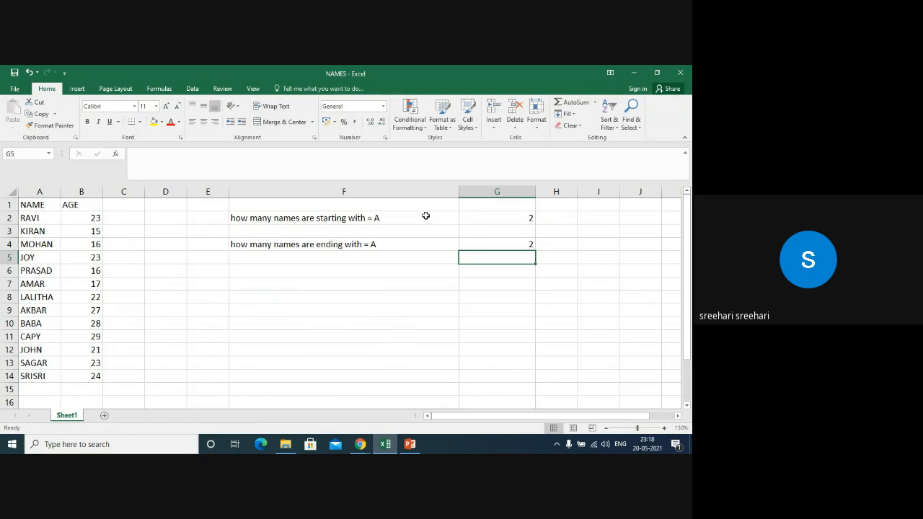
Step: Enter the label "how many names have two As in it" in F6
{"action": "key", "text": "Down"}
{"action": "key", "text": "Left"}
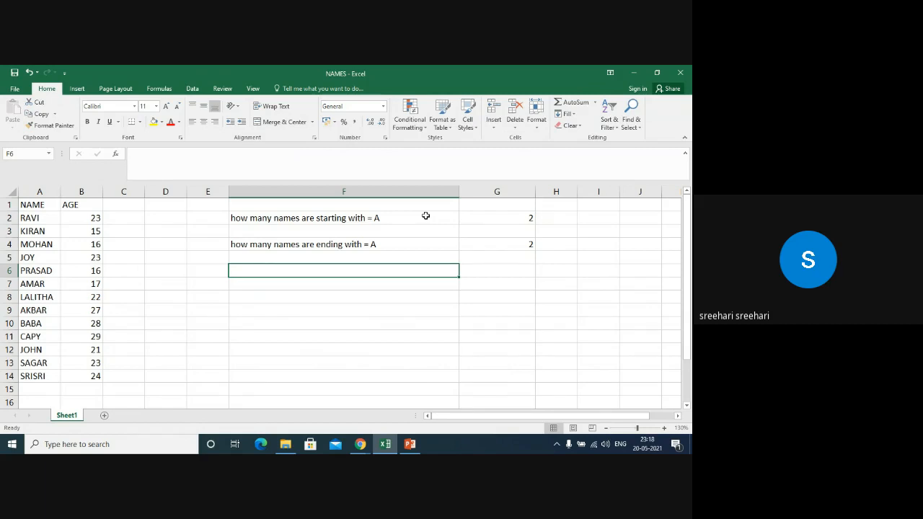
{"action": "type", "text": "how man"}
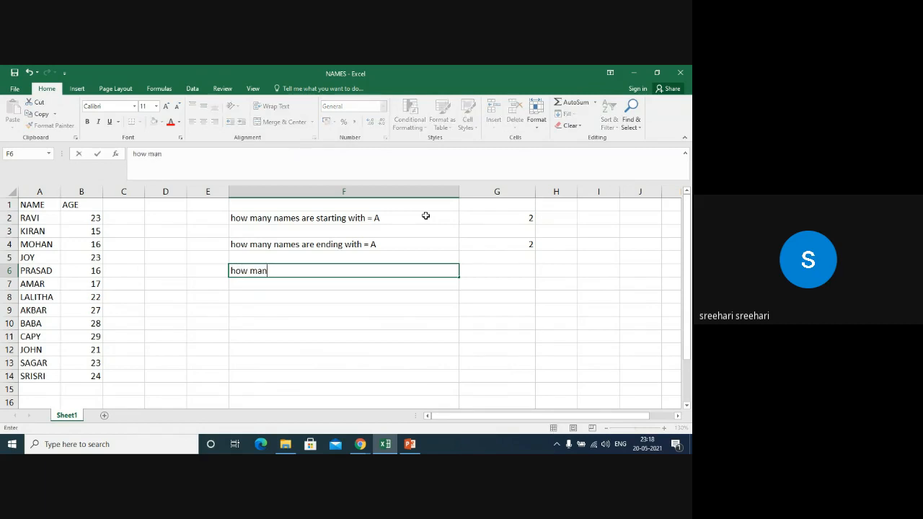
{"action": "type", "text": "y names have two "}
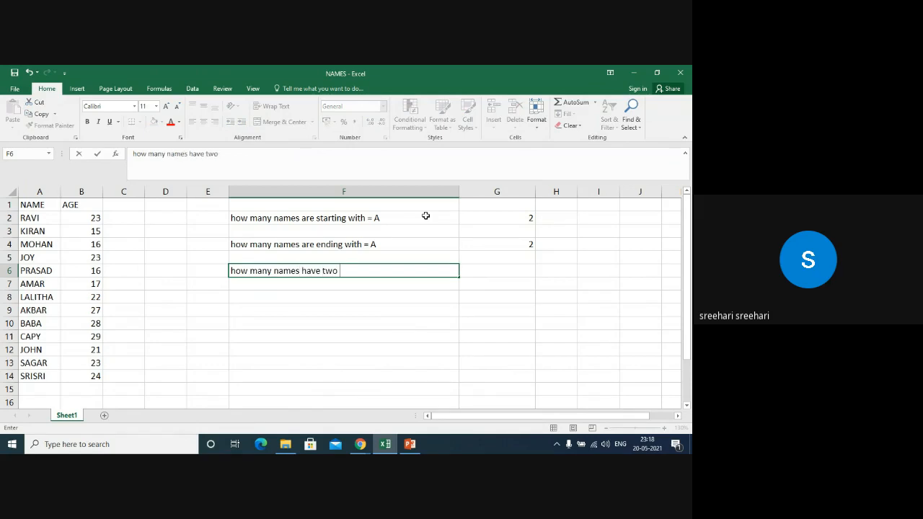
{"action": "type", "text": "As in it"}
{"action": "key", "text": "Tab"}
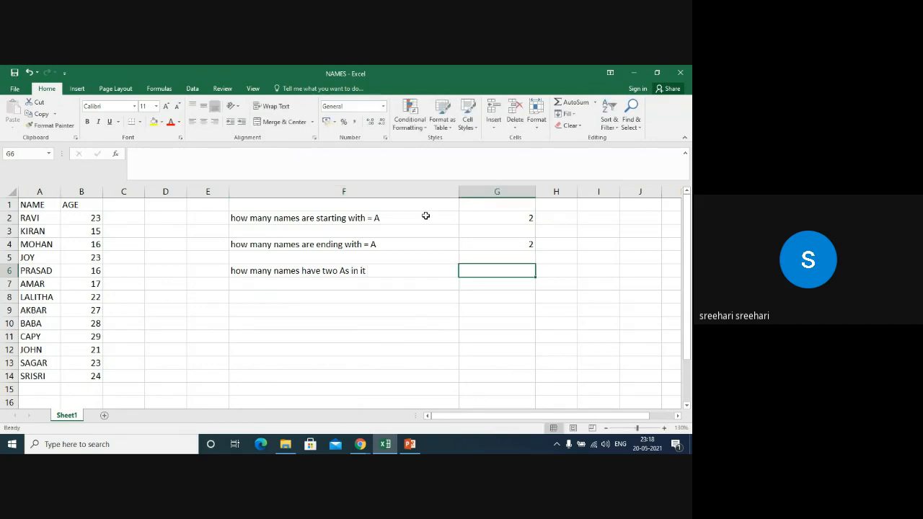
Step: Count the names containing two As in G6 with the formula =COUNTIF(a2:a14,"*A*A*")
{"action": "type", "text": "=coun"}
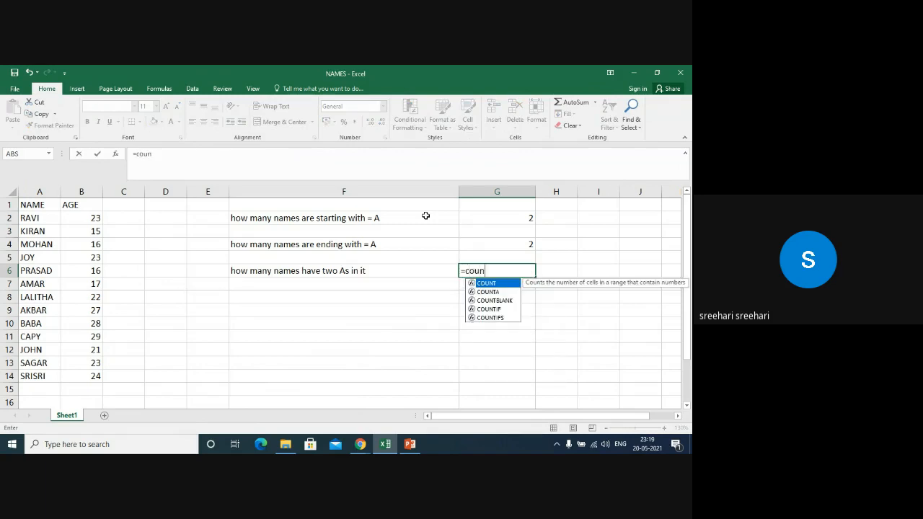
{"action": "type", "text": "tif"}
{"action": "key", "text": "Tab"}
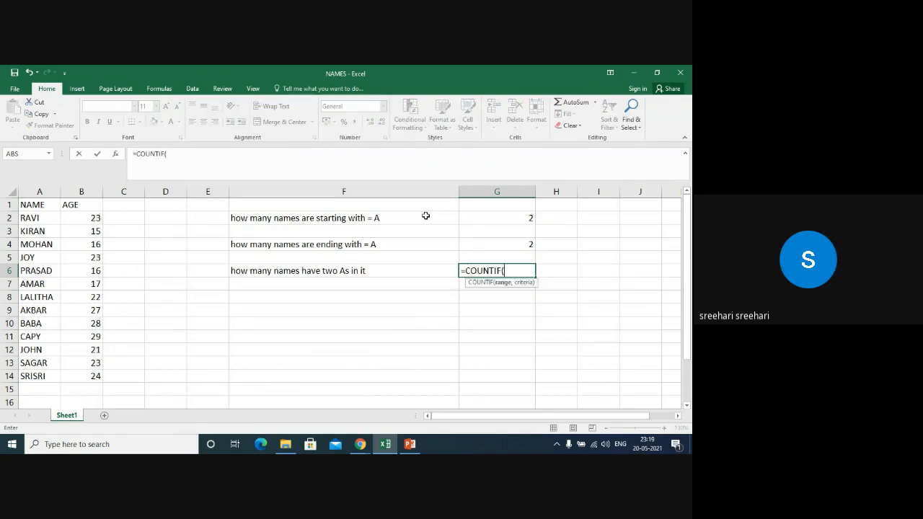
{"action": "type", "text": "a2"}
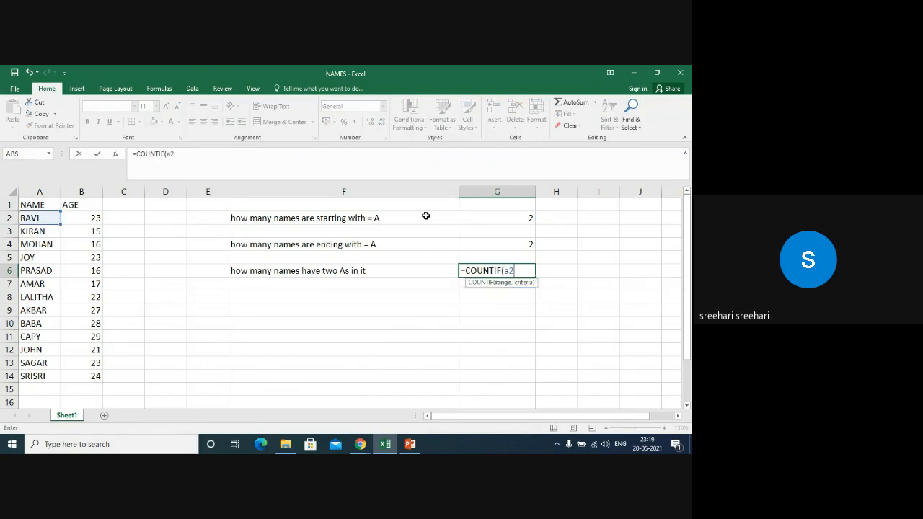
{"action": "type", "text": ":a14"}
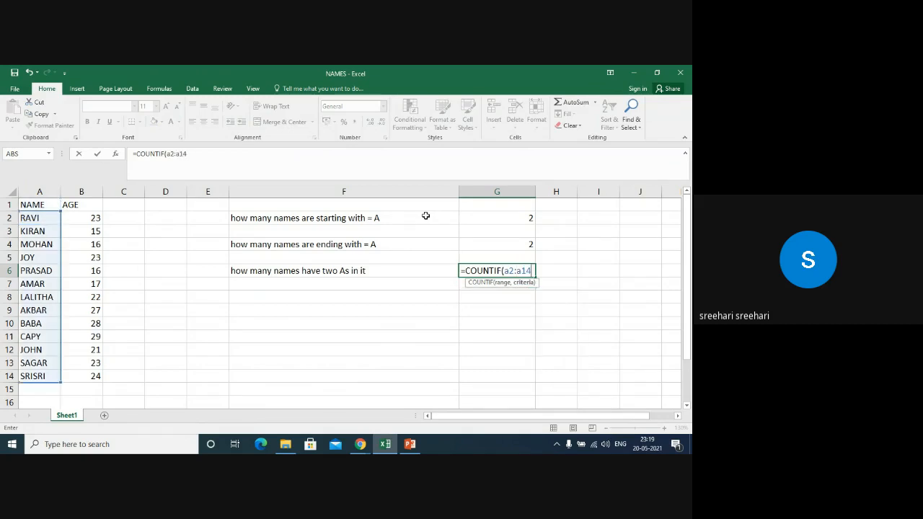
{"action": "type", "text": ",\""}
{"action": "type", "text": "a"}
{"action": "key", "text": "BackSpace"}
{"action": "type", "text": "A*A*\")"}
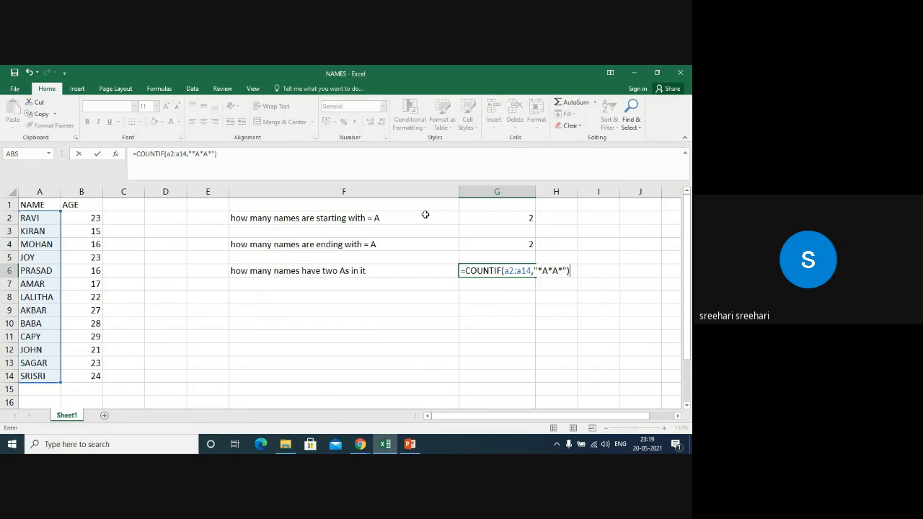
{"action": "key", "text": "Return"}
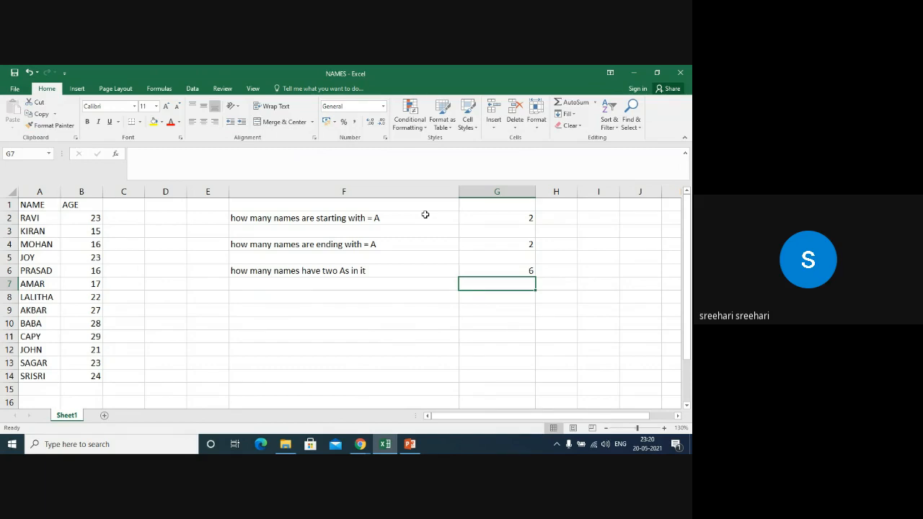
Step: Enter the label "how many names having only 4 characters" in F8
{"action": "key", "text": "Down"}
{"action": "key", "text": "Left"}
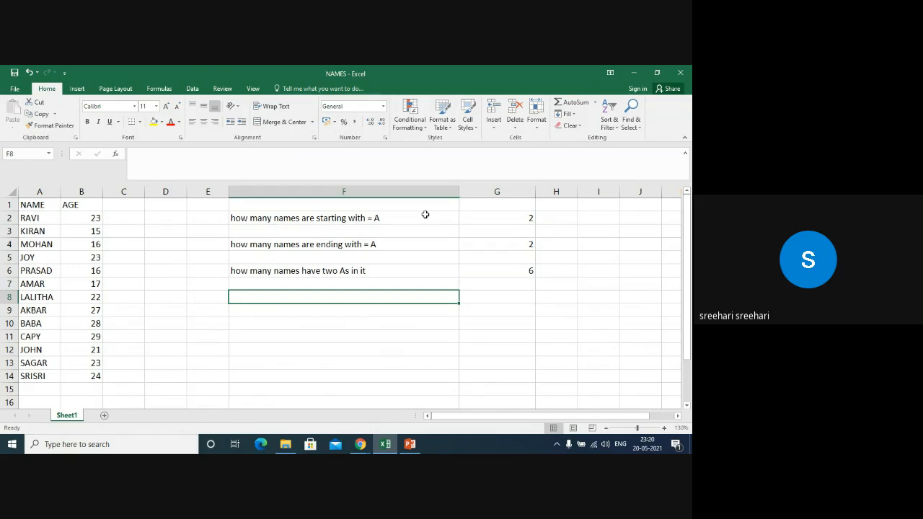
{"action": "type", "text": "HOW MA"}
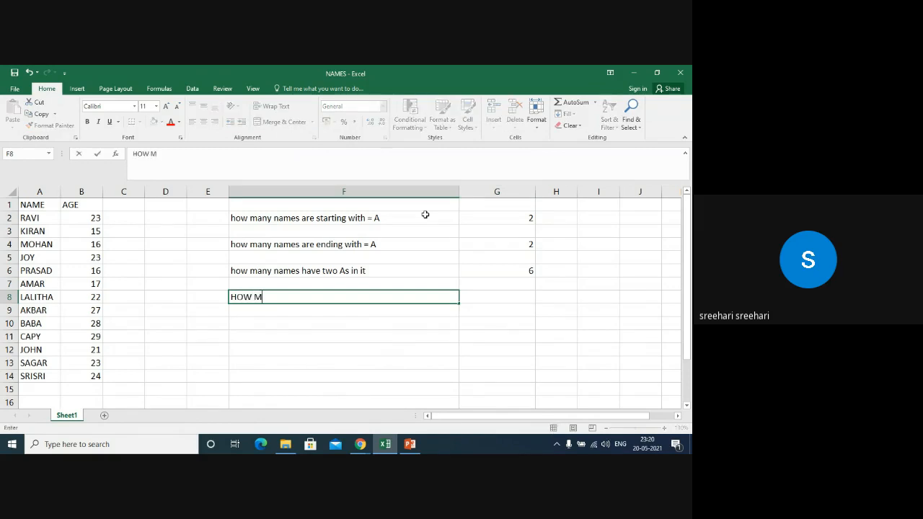
{"action": "key", "text": "BackSpace"}
{"action": "key", "text": "BackSpace"}
{"action": "key", "text": "BackSpace"}
{"action": "key", "text": "BackSpace"}
{"action": "key", "text": "BackSpace"}
{"action": "key", "text": "BackSpace"}
{"action": "type", "text": "how many names having only 4 "}
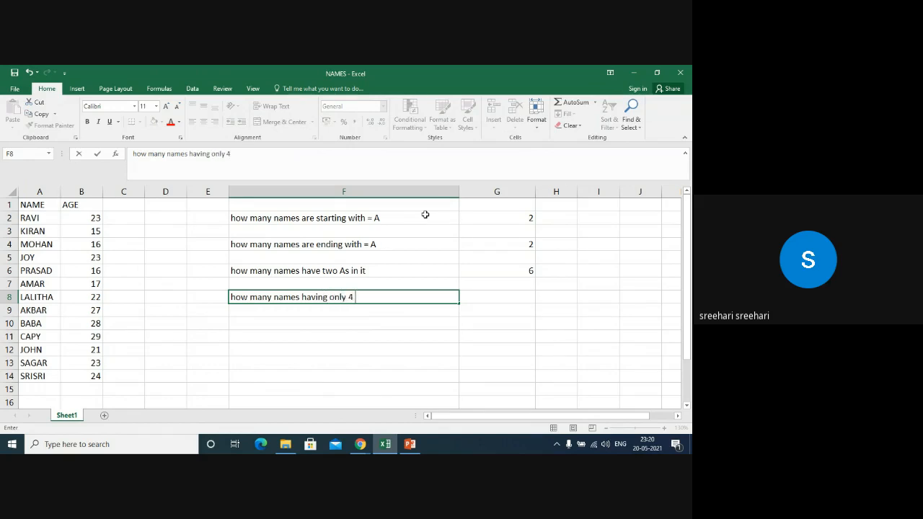
{"action": "type", "text": "characters"}
{"action": "key", "text": "Tab"}
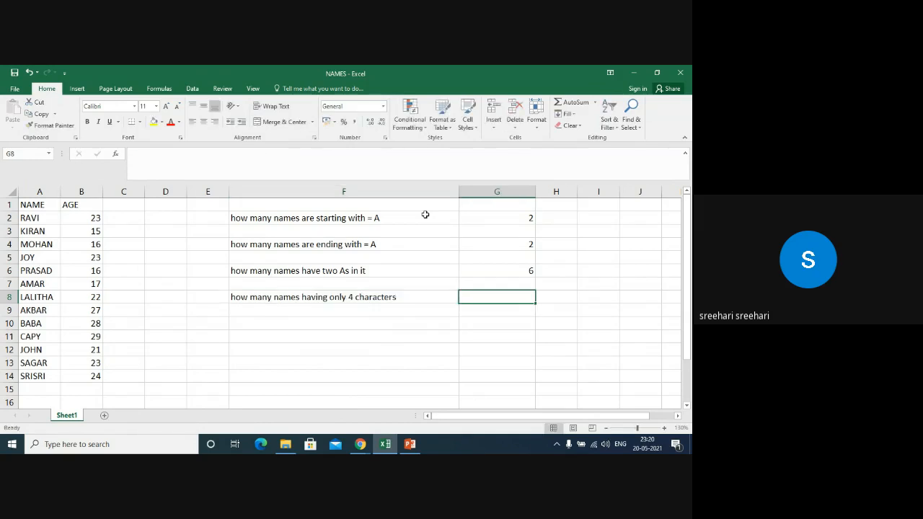
Step: Count the names with exactly four characters in G8 with the formula =COUNTIF(a2:a14,"????")
{"action": "type", "text": "=coun"}
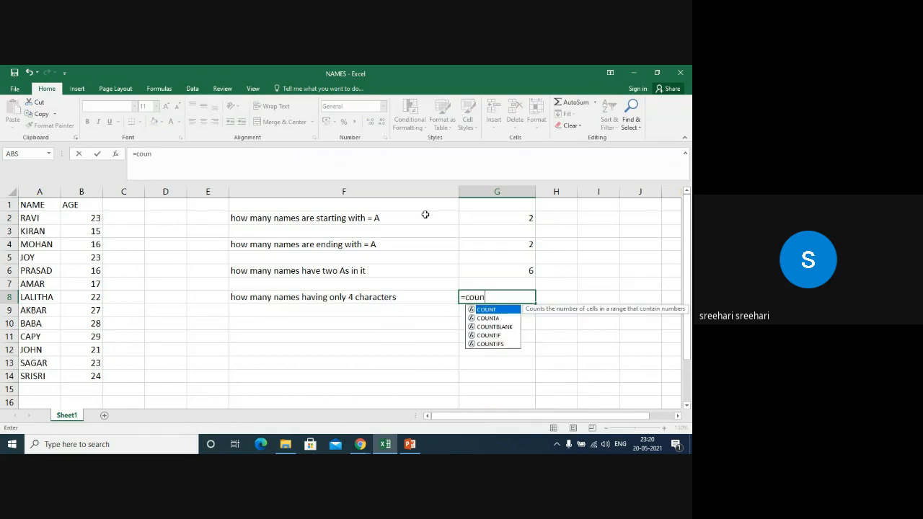
{"action": "type", "text": "tif"}
{"action": "key", "text": "Tab"}
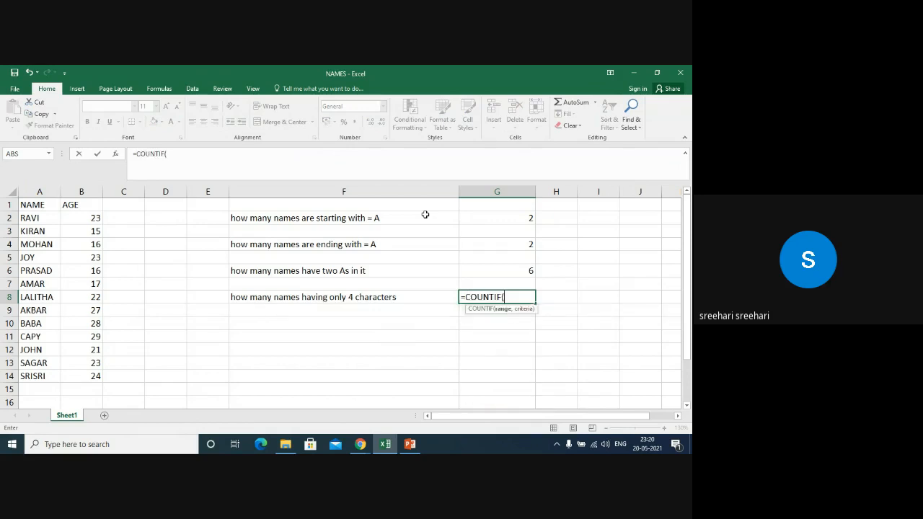
{"action": "type", "text": "a2:a14,"}
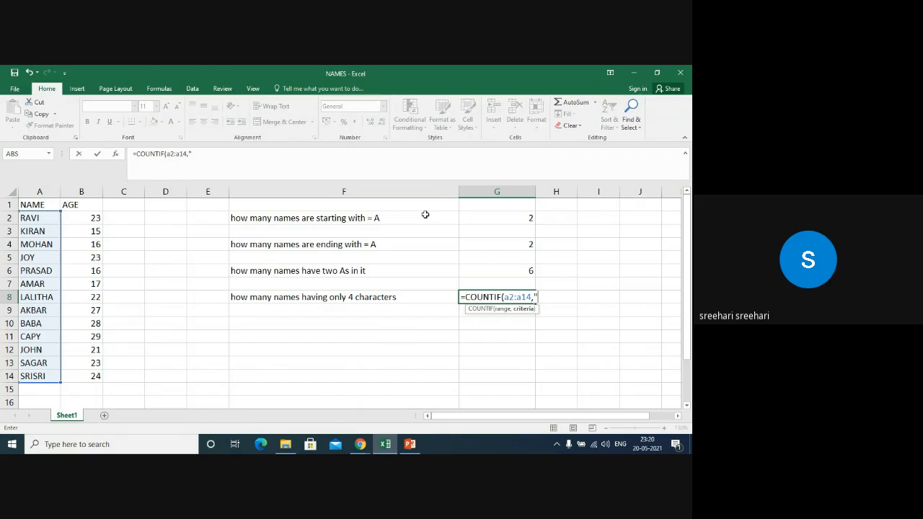
{"action": "type", "text": "????\")"}
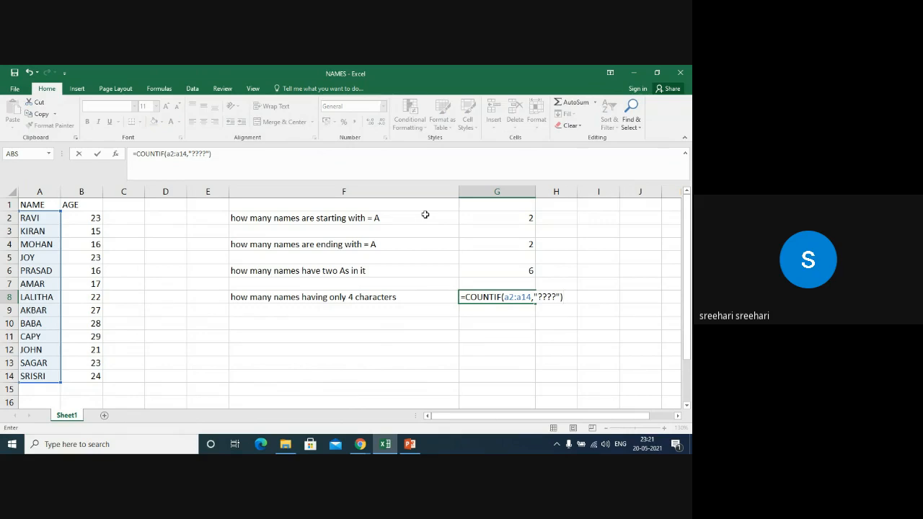
{"action": "key", "text": "Return"}
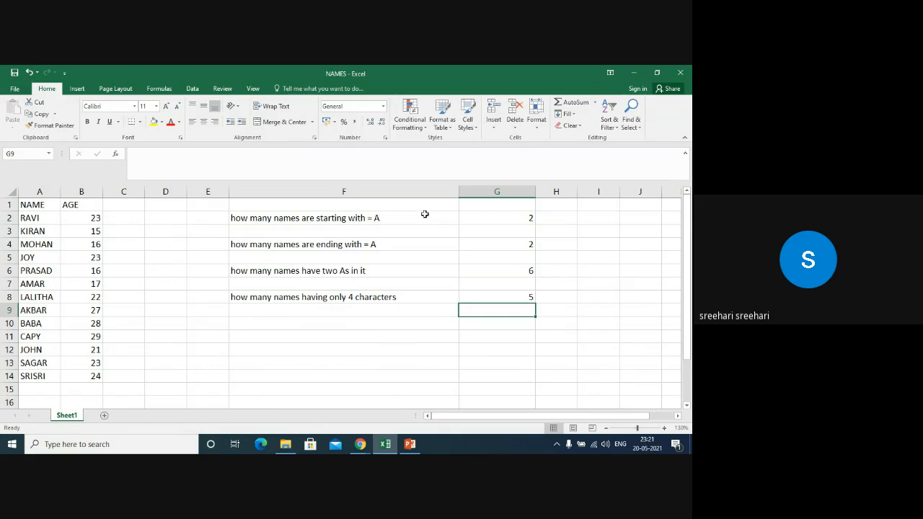
Step: Enter the label "how many names having A as second character" in F10
{"action": "key", "text": "Down"}
{"action": "key", "text": "Left"}
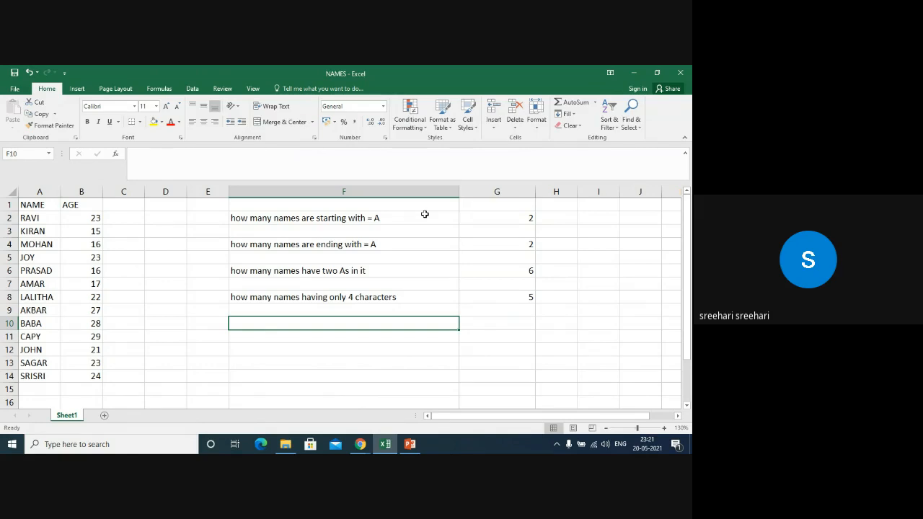
{"action": "type", "text": "how may"}
{"action": "key", "text": "BackSpace"}
{"action": "type", "text": "ny names"}
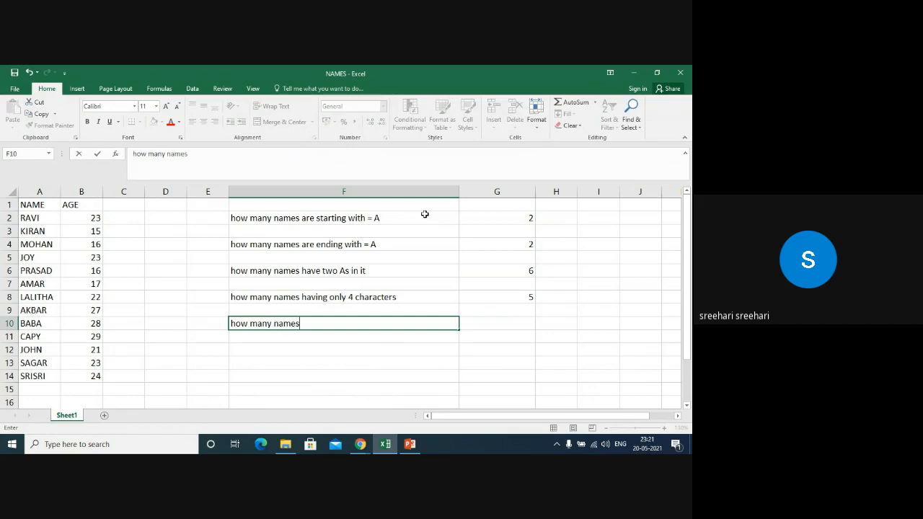
{"action": "type", "text": " having A as se"}
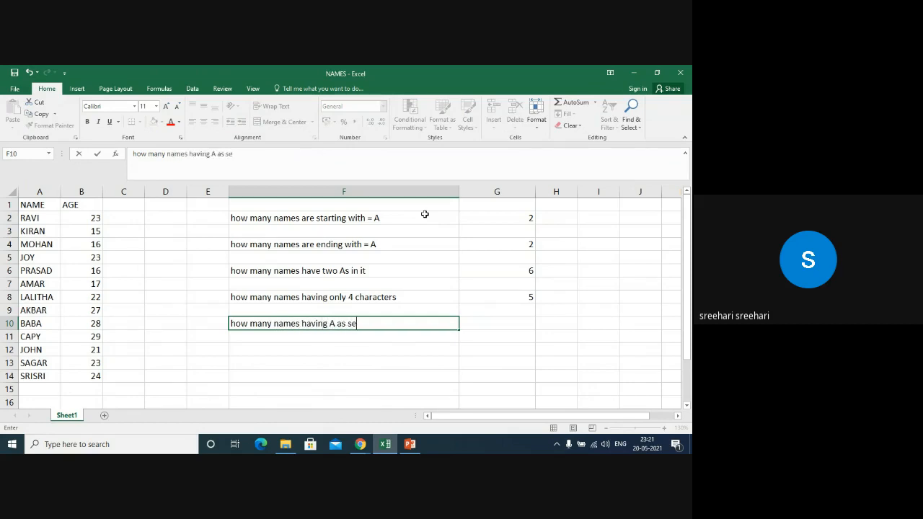
{"action": "type", "text": "cond character"}
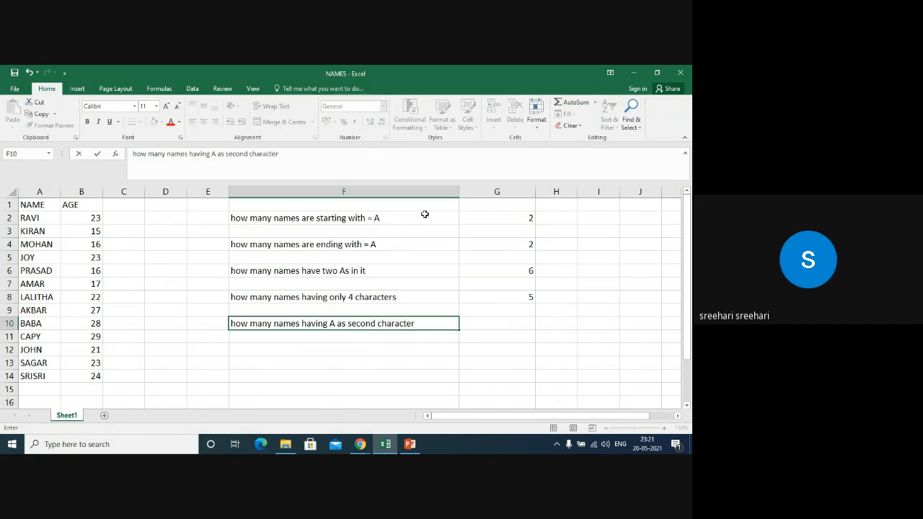
{"action": "key", "text": "Tab"}
Step: Count the names whose second character is A in G10 with the formula =COUNTIF(a2:a14,"?A*")
{"action": "type", "text": "=countif"}
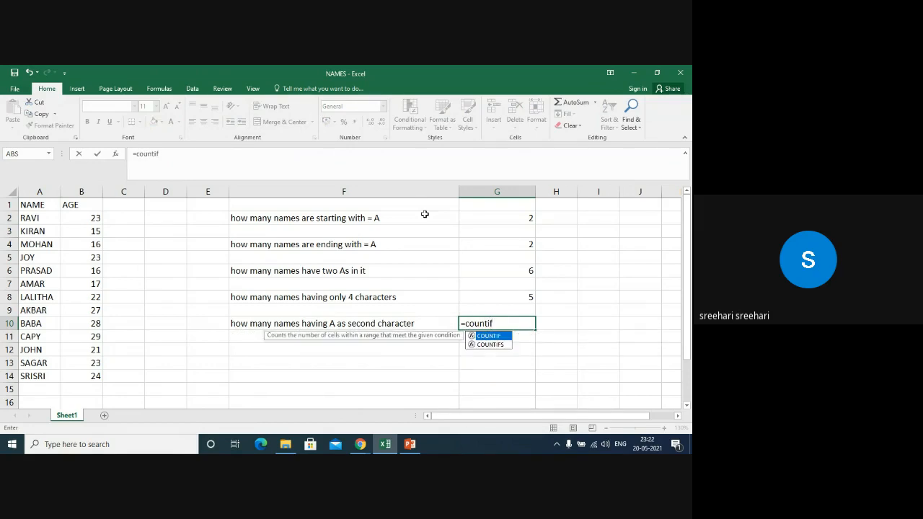
{"action": "key", "text": "Tab"}
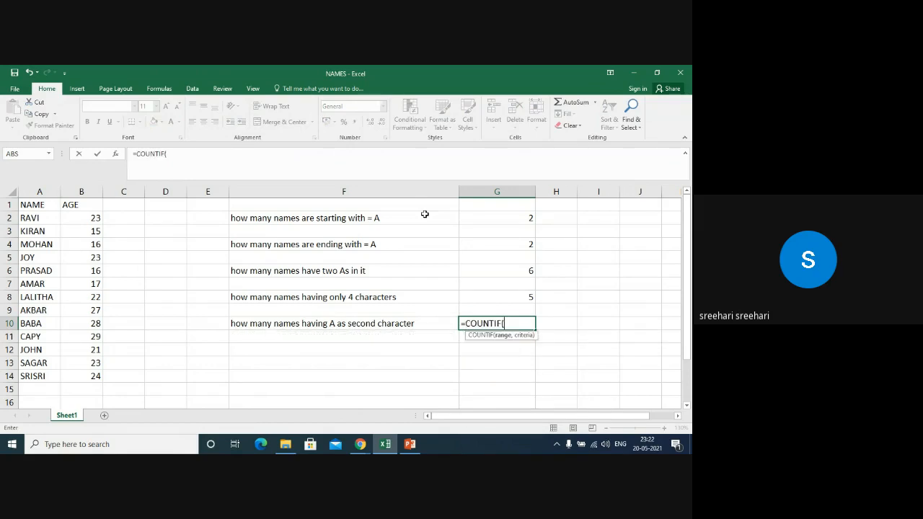
{"action": "type", "text": "a2:a14,"}
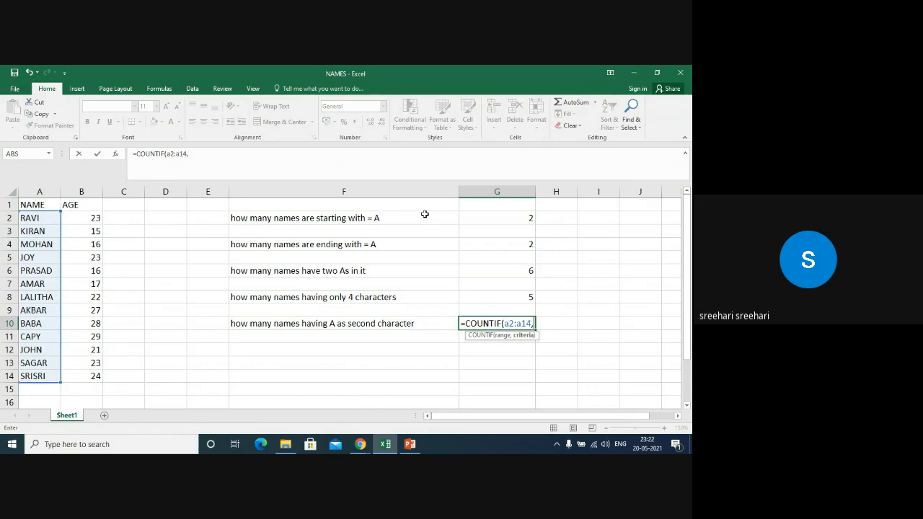
{"action": "type", "text": "\"?a"}
{"action": "key", "text": "BackSpace"}
{"action": "type", "text": "A"}
{"action": "type", "text": "*\")"}
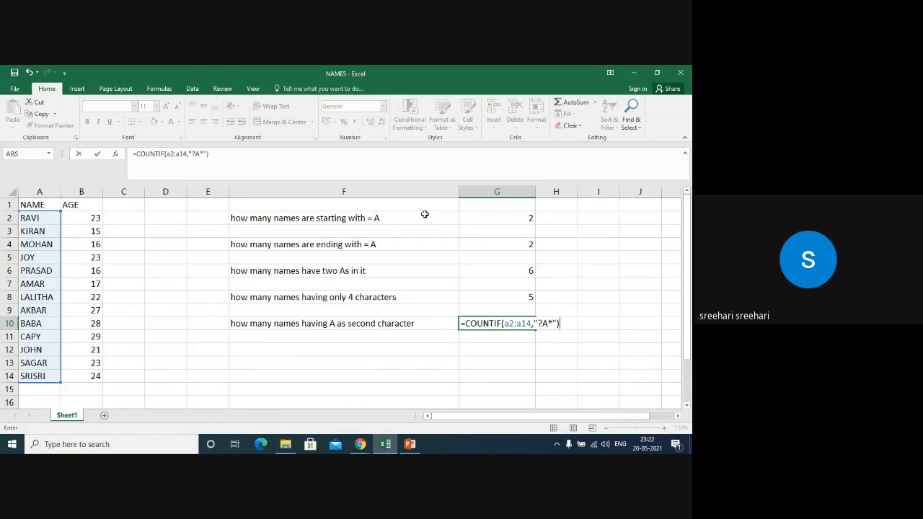
{"action": "key", "text": "Return"}
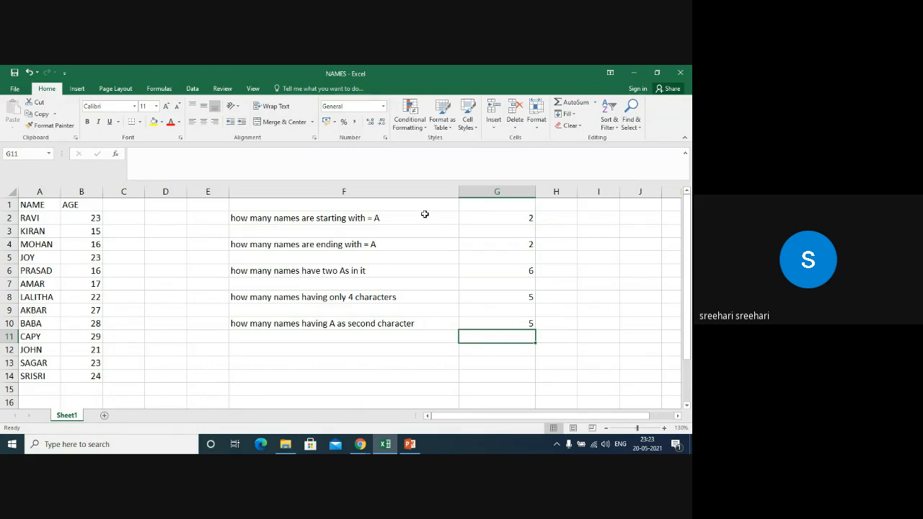
Step: Enter the label "how many names starting with A and end with R" in F13
{"action": "key", "text": "Down"}
{"action": "key", "text": "Down"}
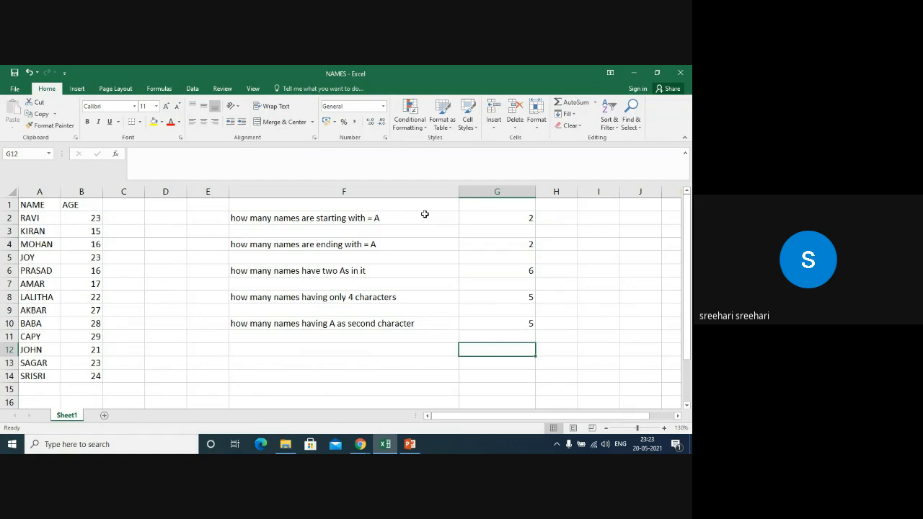
{"action": "key", "text": "Left"}
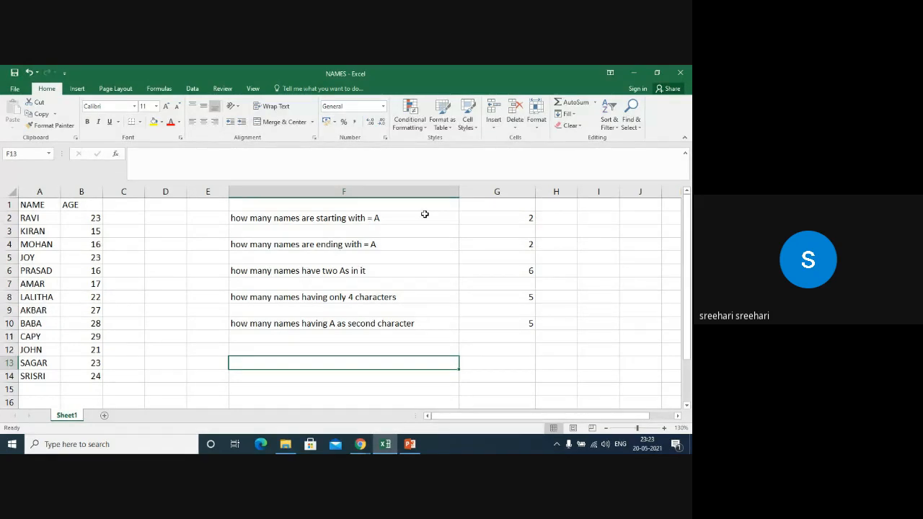
{"action": "type", "text": "how may"}
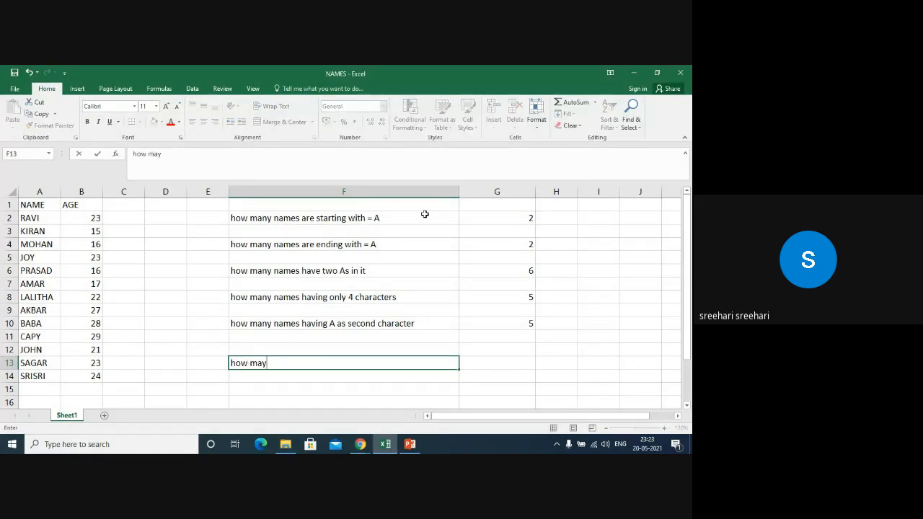
{"action": "key", "text": "BackSpace"}
{"action": "type", "text": "ny names starting with "}
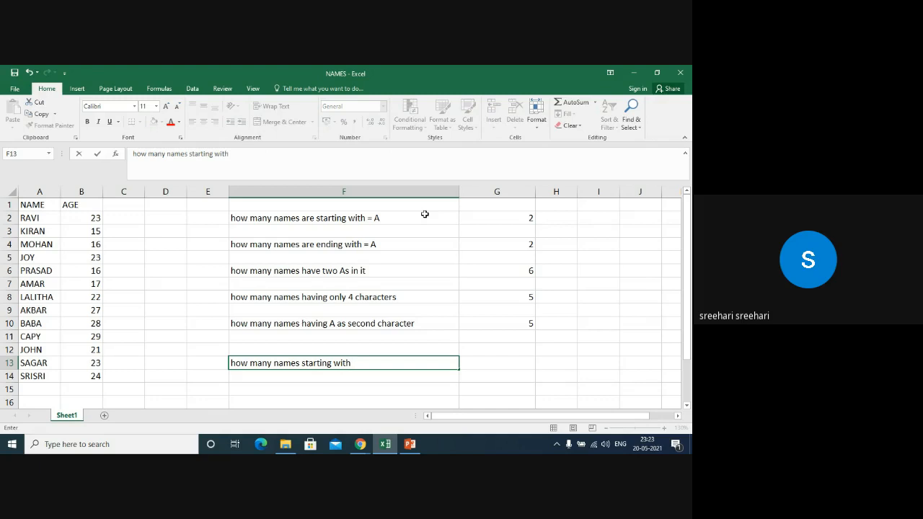
{"action": "type", "text": "A and end with "}
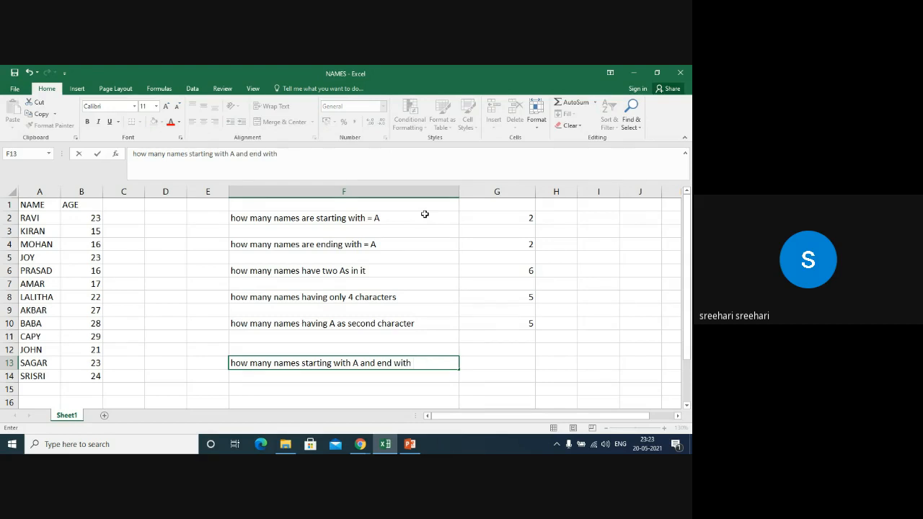
{"action": "type", "text": "R"}
{"action": "key", "text": "Tab"}
Step: Count the names starting with A and ending with R in G13 with the formula =COUNTIF(a2:a14,"A*R")
{"action": "type", "text": "="}
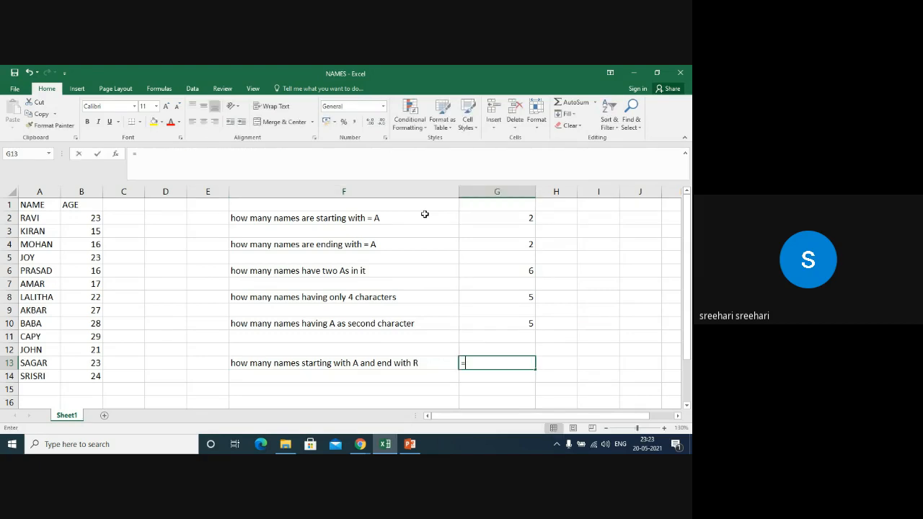
{"action": "type", "text": "countif"}
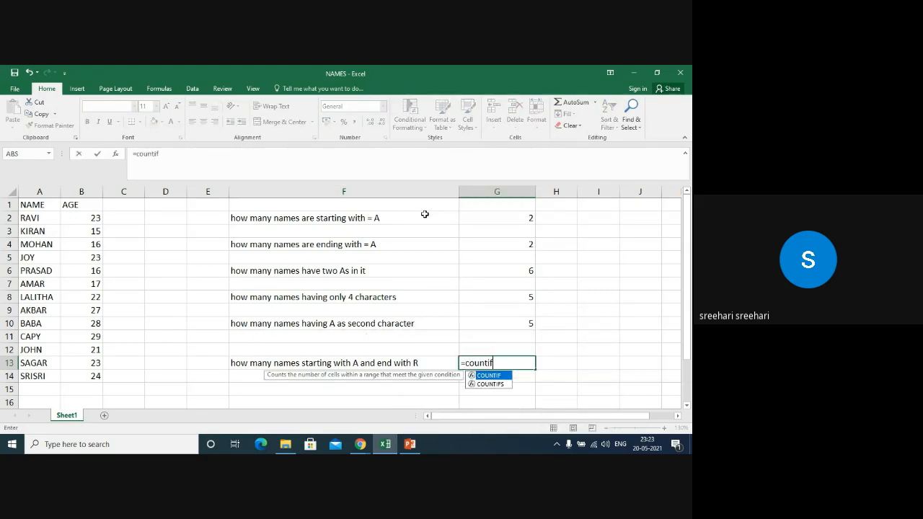
{"action": "key", "text": "Tab"}
{"action": "type", "text": "a"}
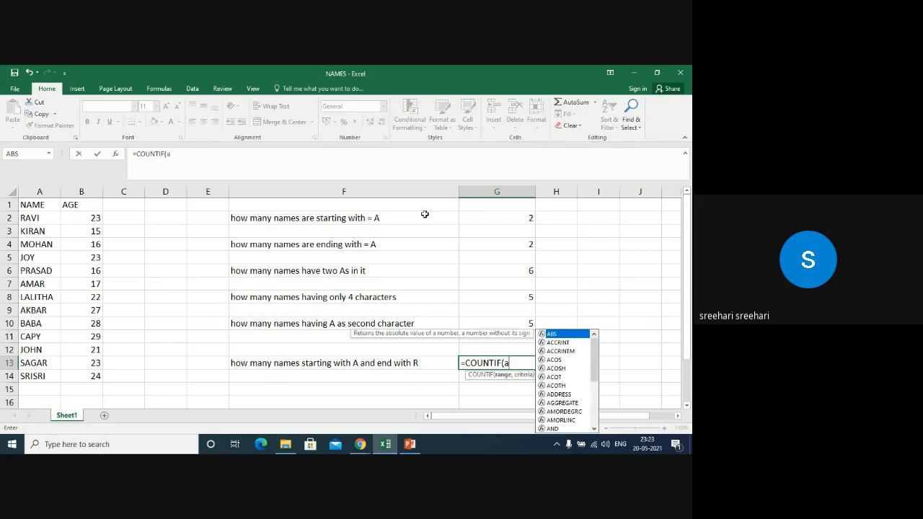
{"action": "type", "text": "2:a14,"}
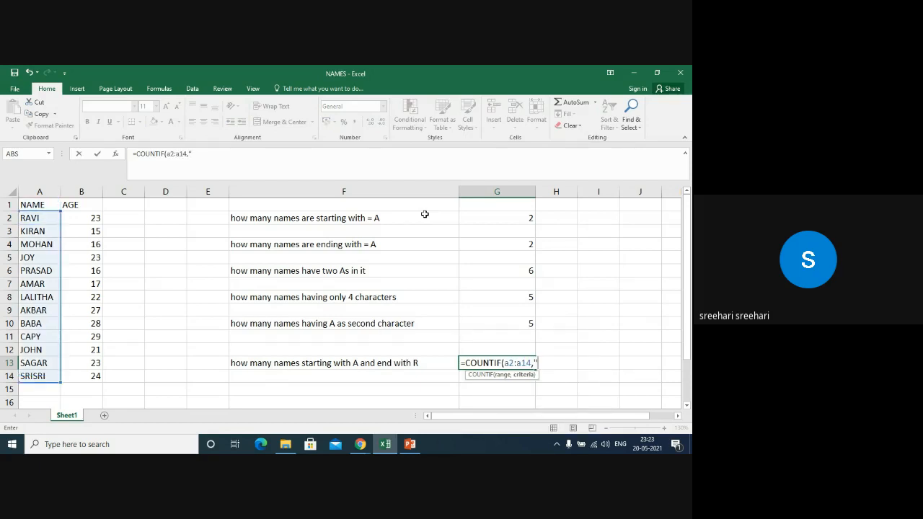
{"action": "type", "text": "\"a"}
{"action": "key", "text": "BackSpace"}
{"action": "type", "text": "A*R\""}
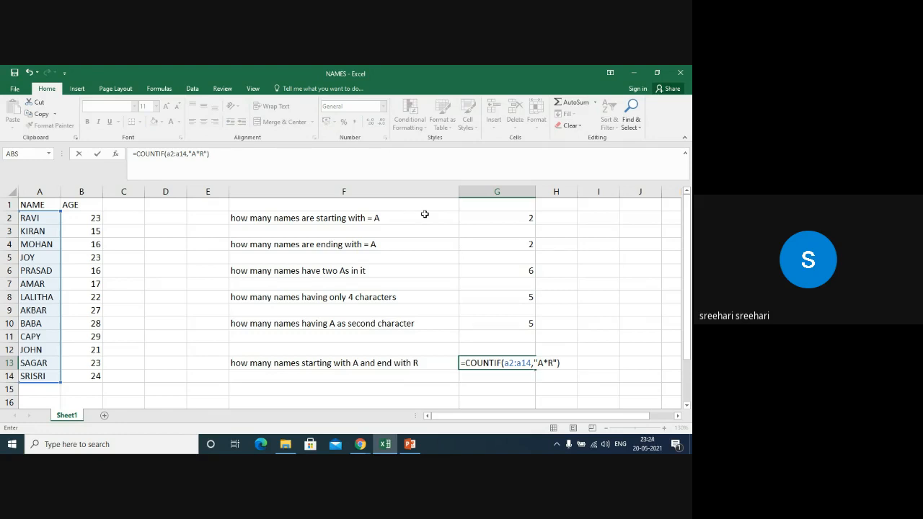
{"action": "key", "text": "Return"}
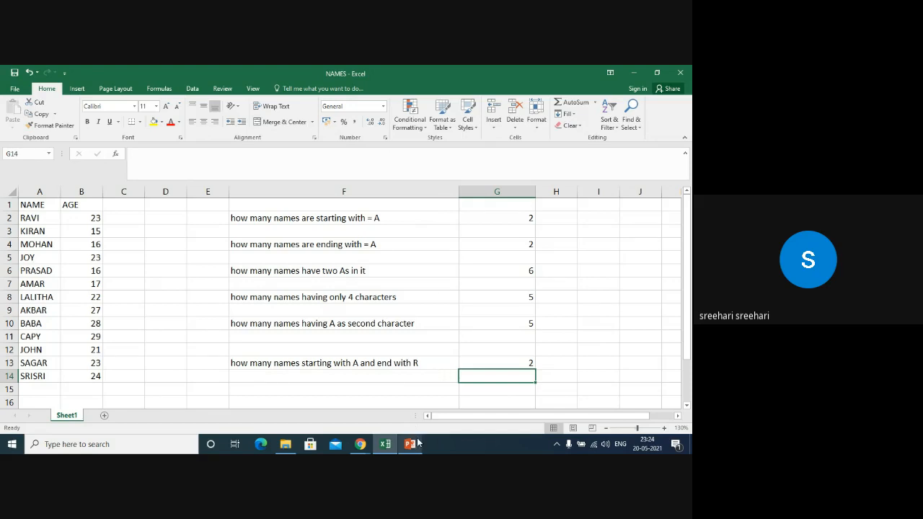
Step: Switch to the Google Meet call in Chrome and stop the meeting's recording
{"action": "mouse_move", "coordinate": [418, 443]}
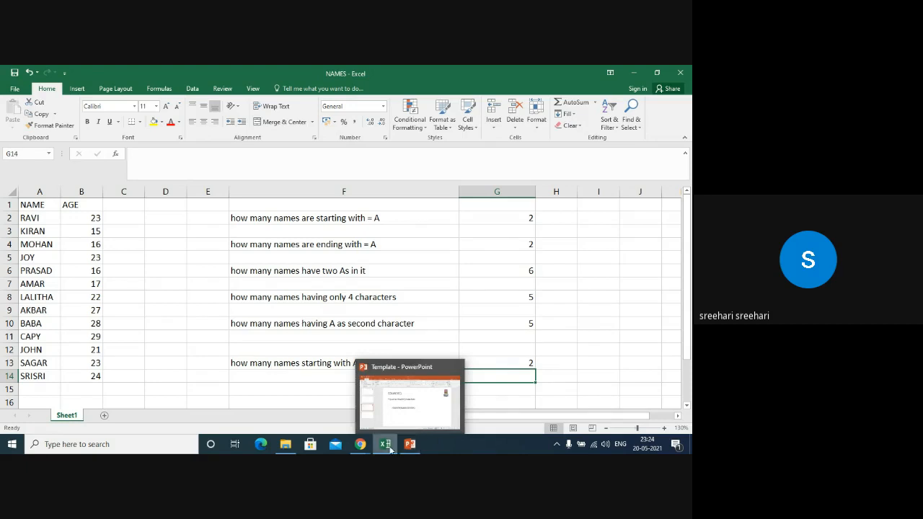
{"action": "mouse_move", "coordinate": [386, 446]}
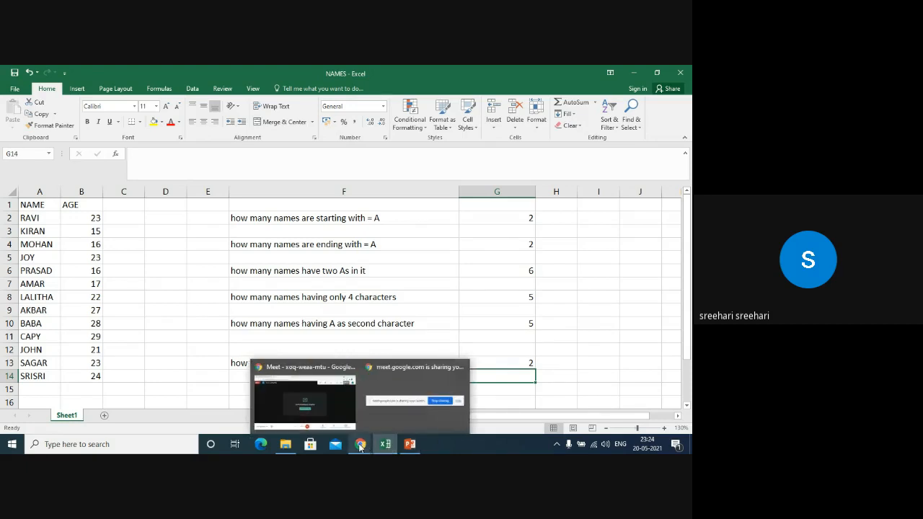
{"action": "left_click", "coordinate": [333, 416]}
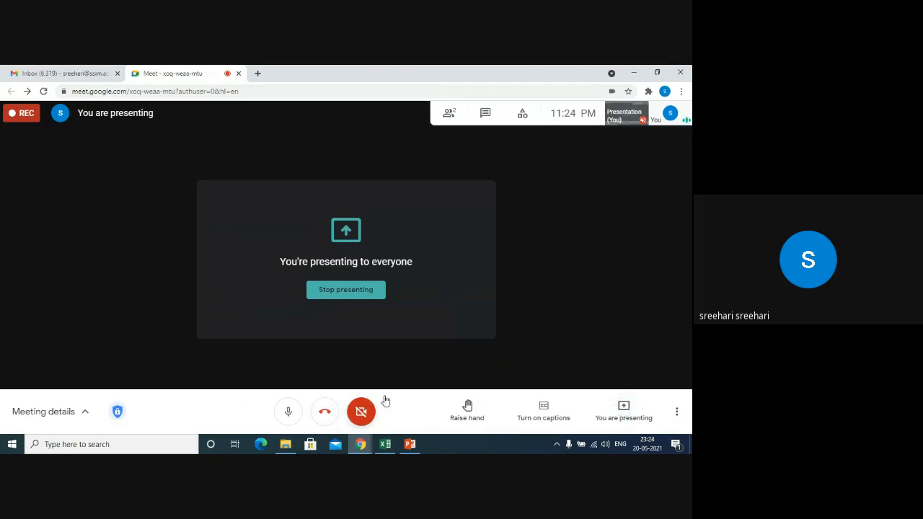
{"action": "left_click", "coordinate": [677, 411]}
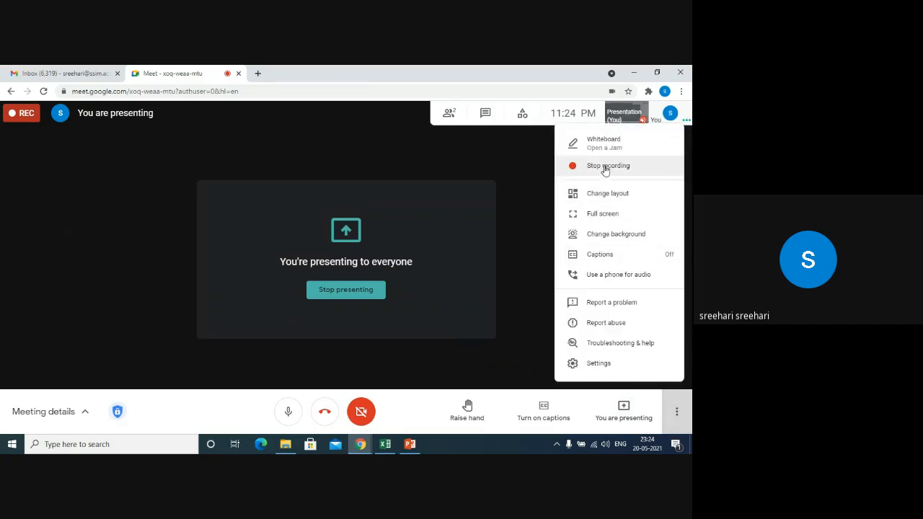
{"action": "left_click", "coordinate": [606, 167]}
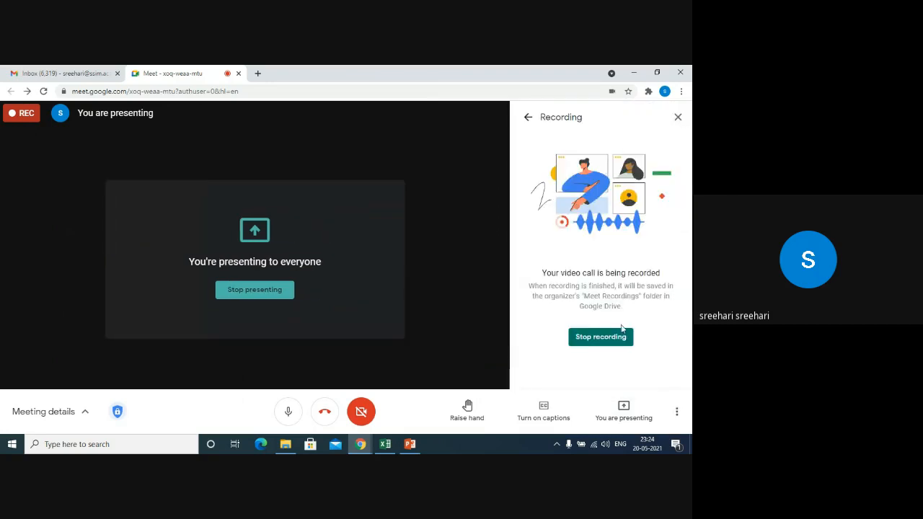
{"action": "left_click", "coordinate": [613, 337]}
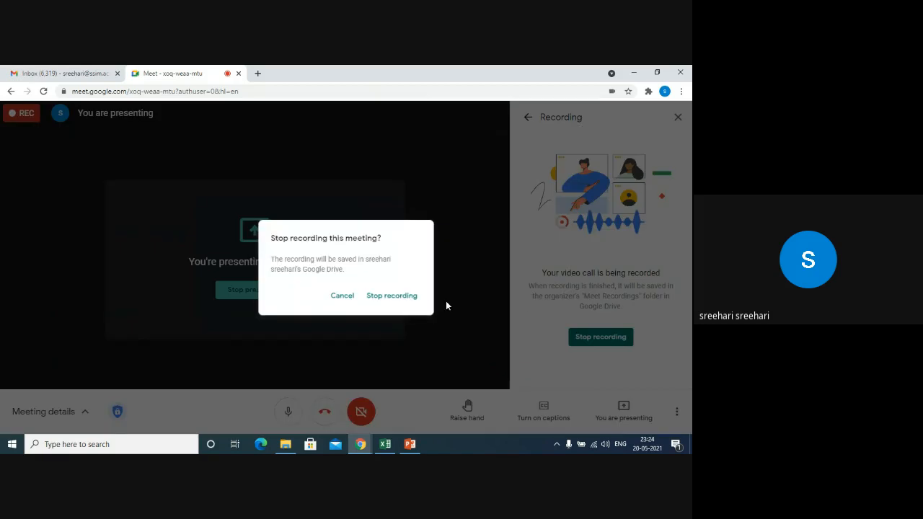